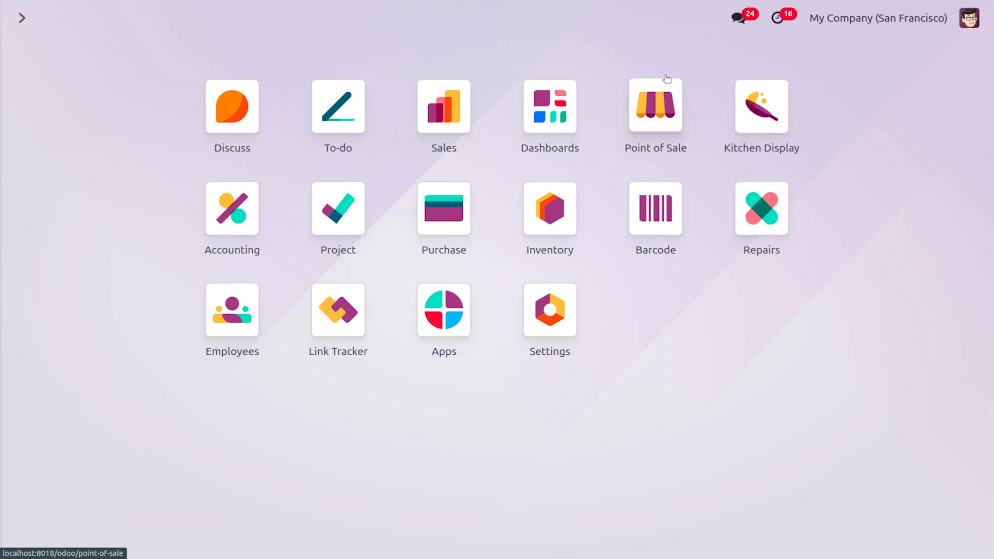
- In the Inventory app's settings, check the Storage Locations and Multi-Step Routes options in the Warehouse section
type("in")
key("Return")
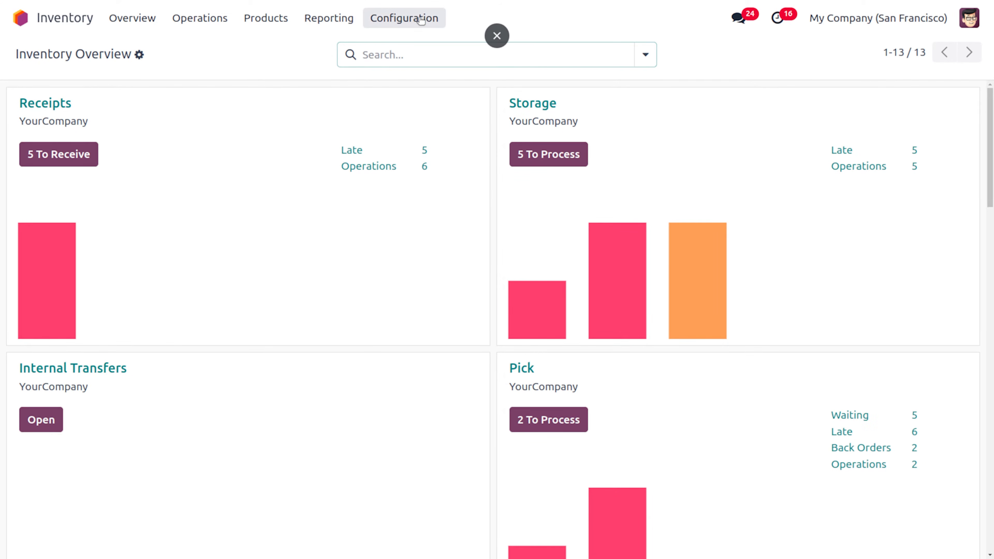
left_click(409, 18)
left_click(418, 45)
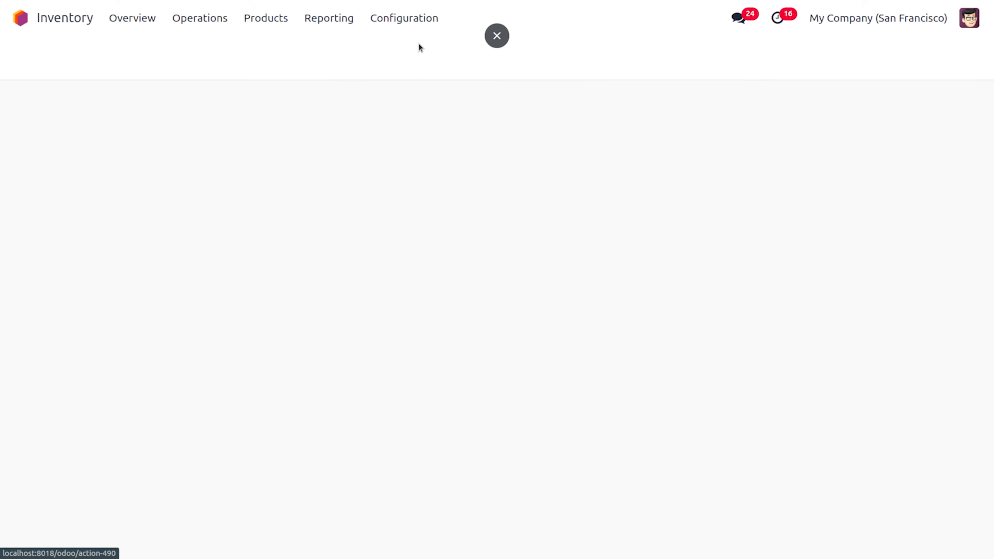
scroll(472, 400, "down", 20)
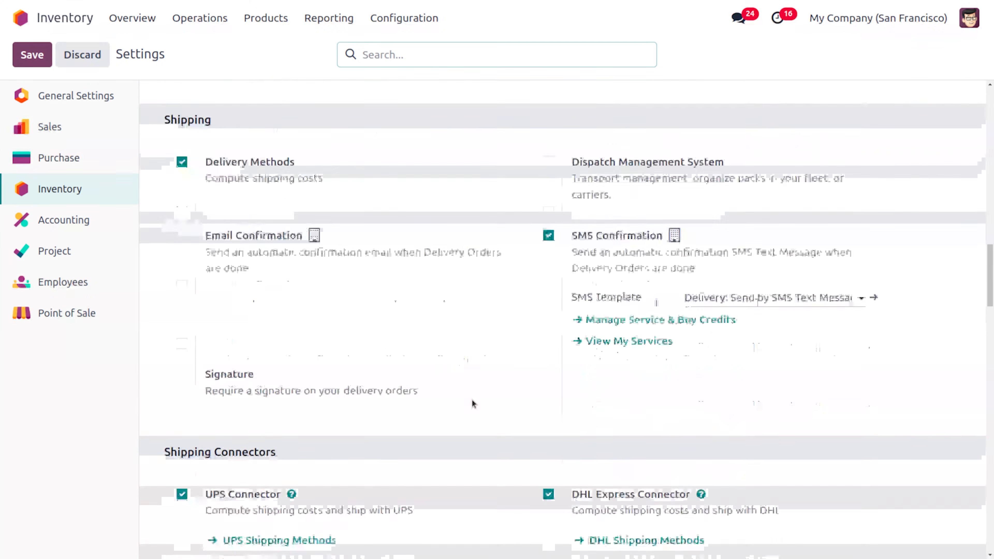
scroll(472, 399, "down", 15)
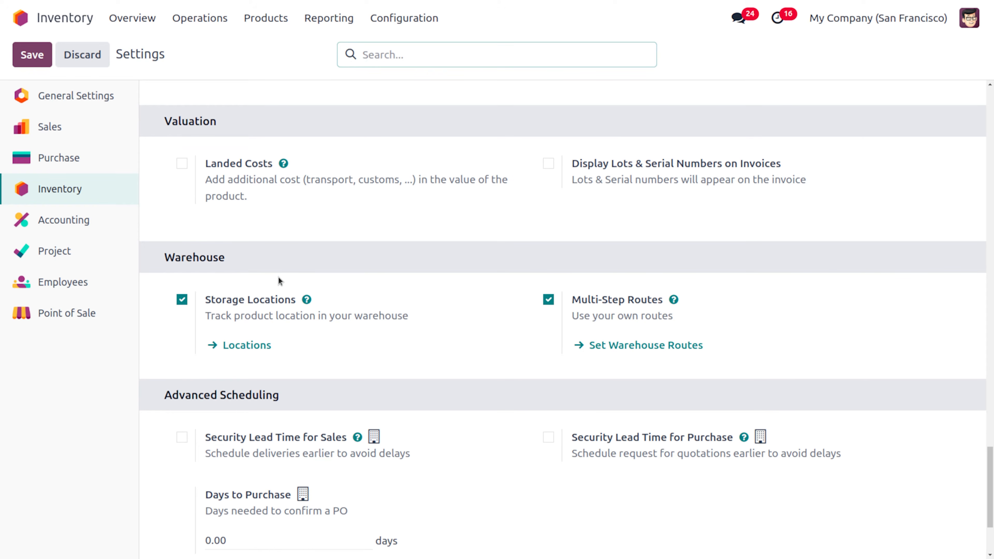
mouse_move(307, 305)
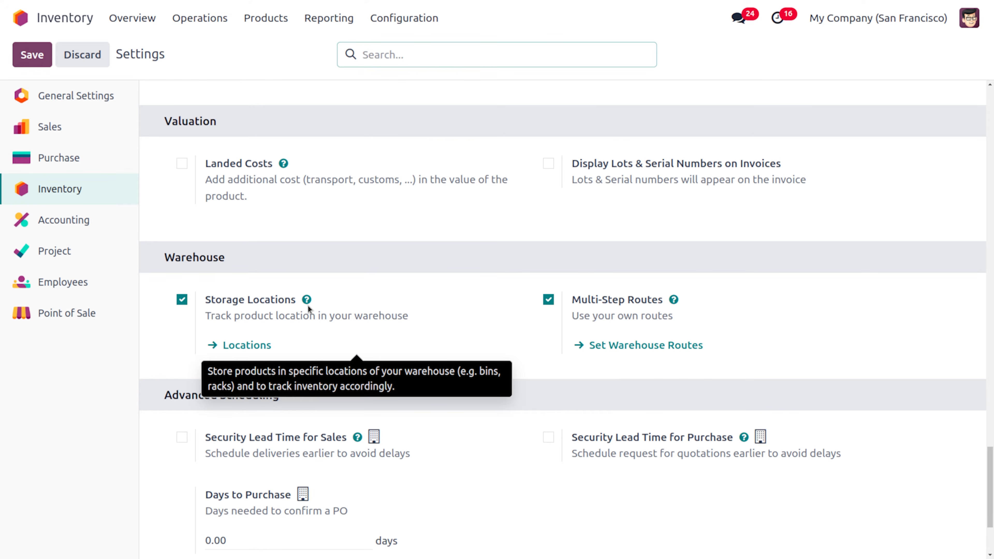
mouse_move(600, 303)
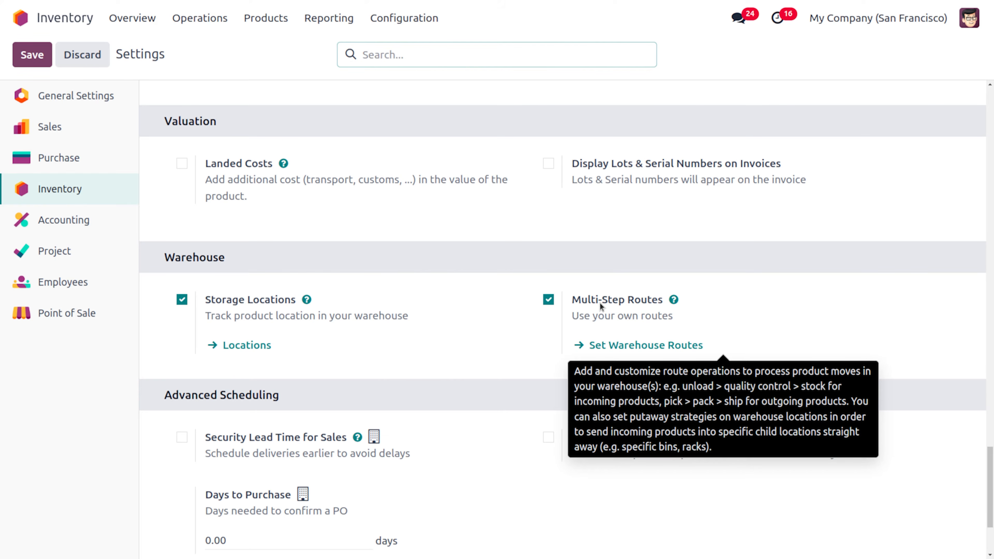
- Open the warehouse locations list, remove the Internal filter and review all locations with their types
left_click(393, 17)
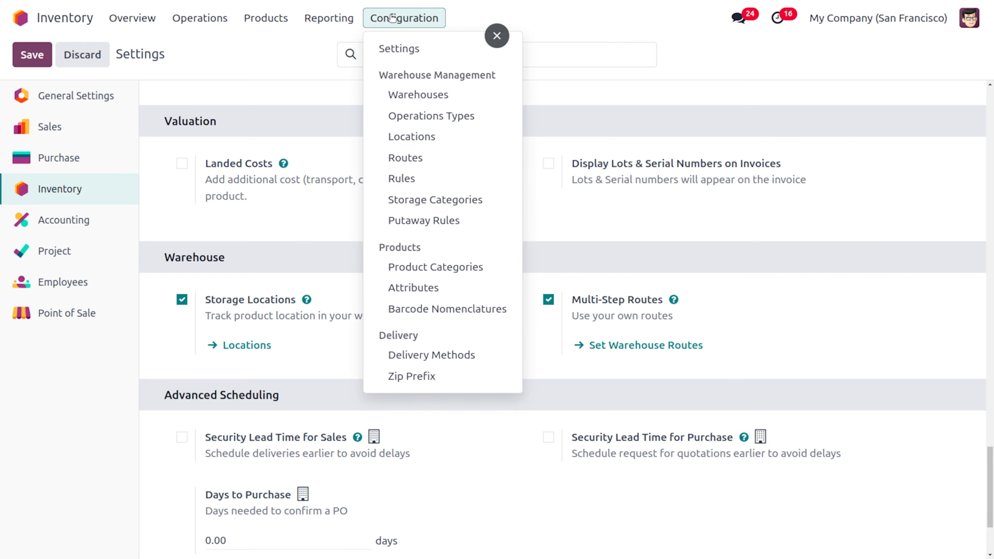
left_click(411, 137)
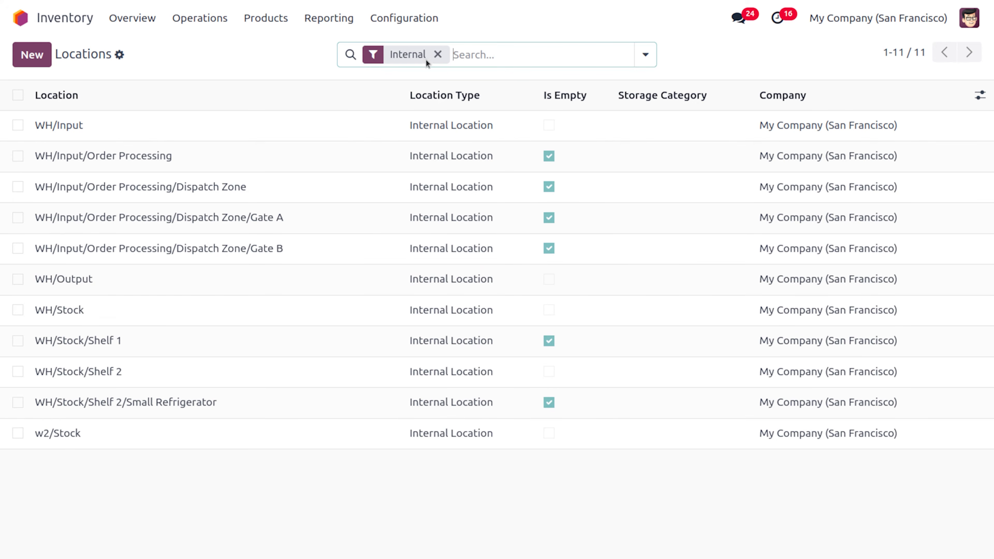
left_click(438, 55)
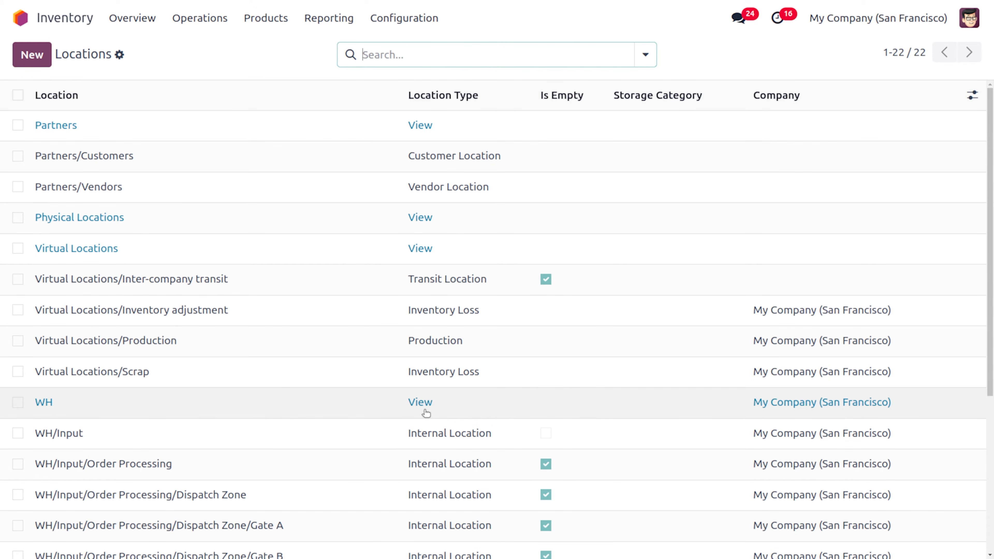
scroll(426, 413, "down", 4)
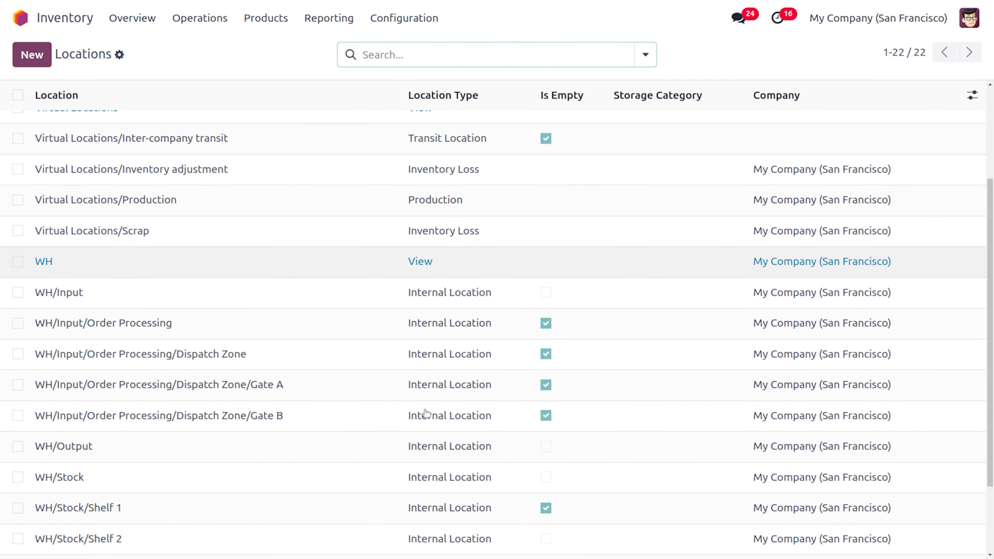
scroll(426, 413, "down", 1)
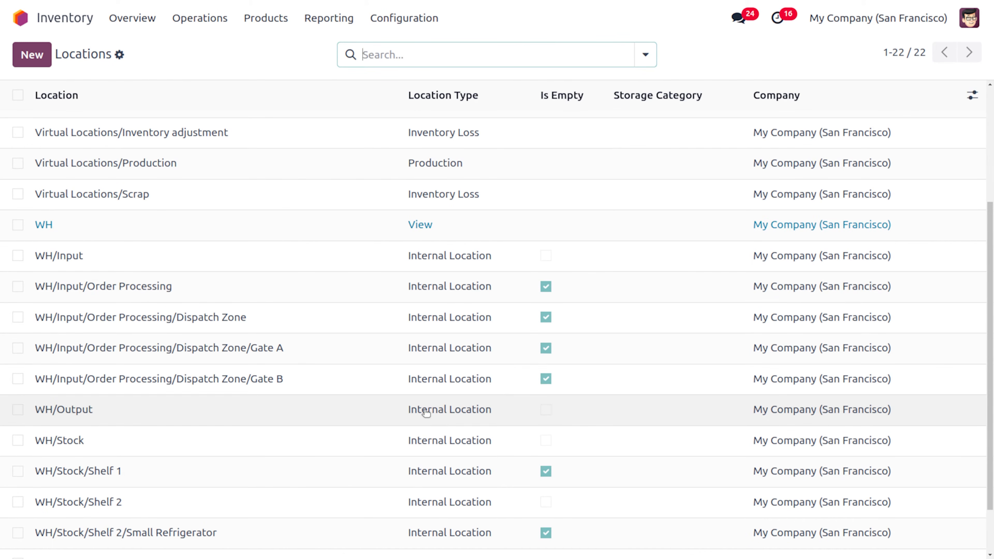
scroll(426, 413, "down", 2)
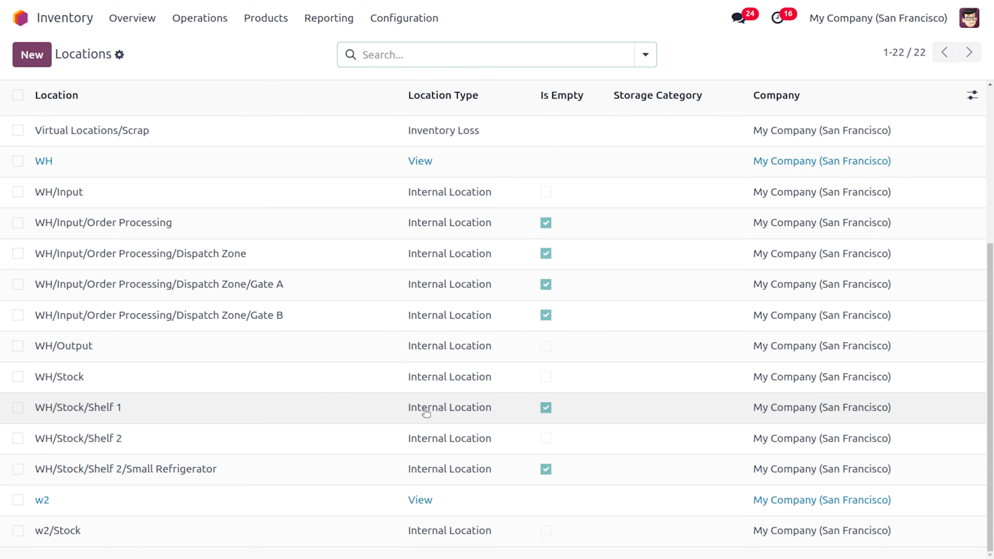
scroll(426, 413, "up", 1)
scroll(426, 413, "down", 1)
scroll(426, 413, "up", 8)
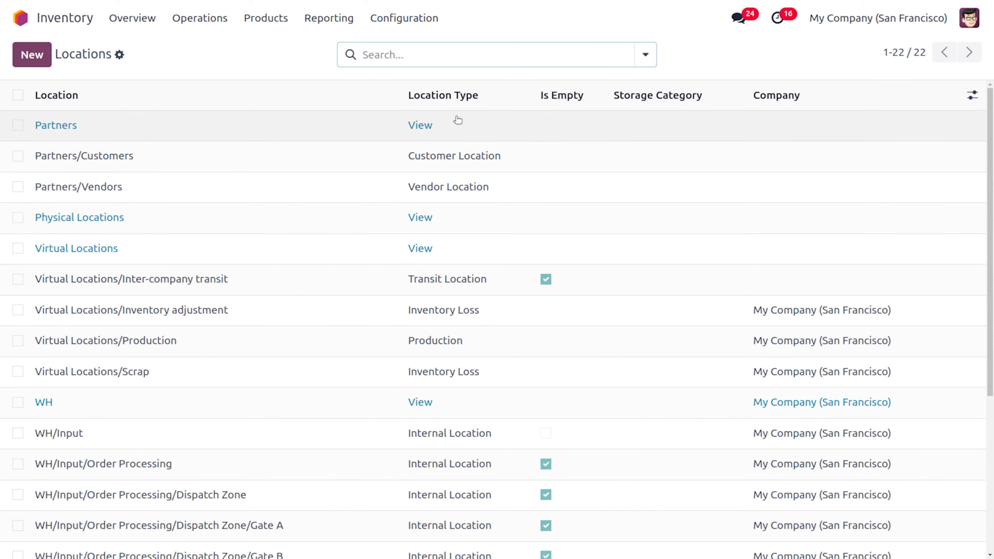
- Examine the Partners and Virtual Locations/Production location records, returning to the locations list after each
left_click(350, 126)
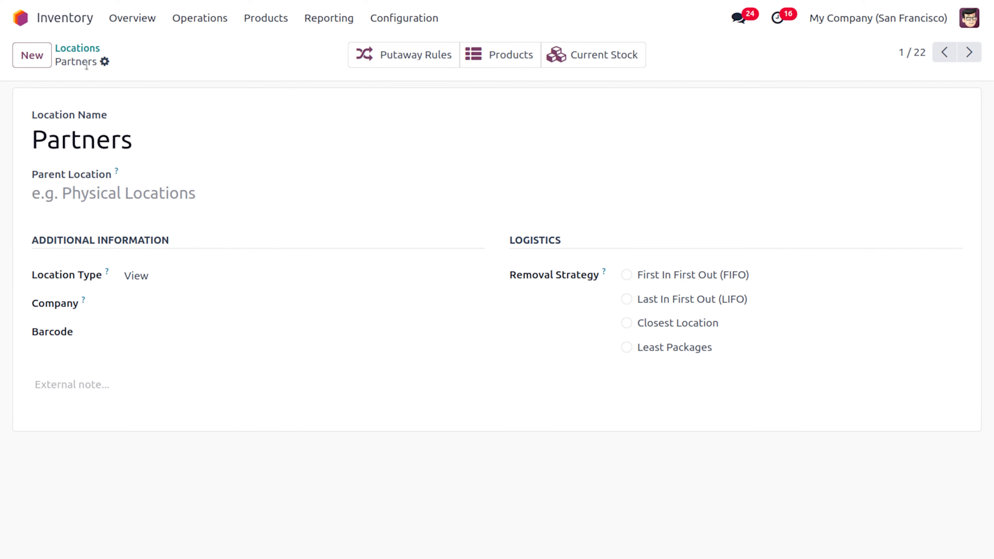
left_click(78, 48)
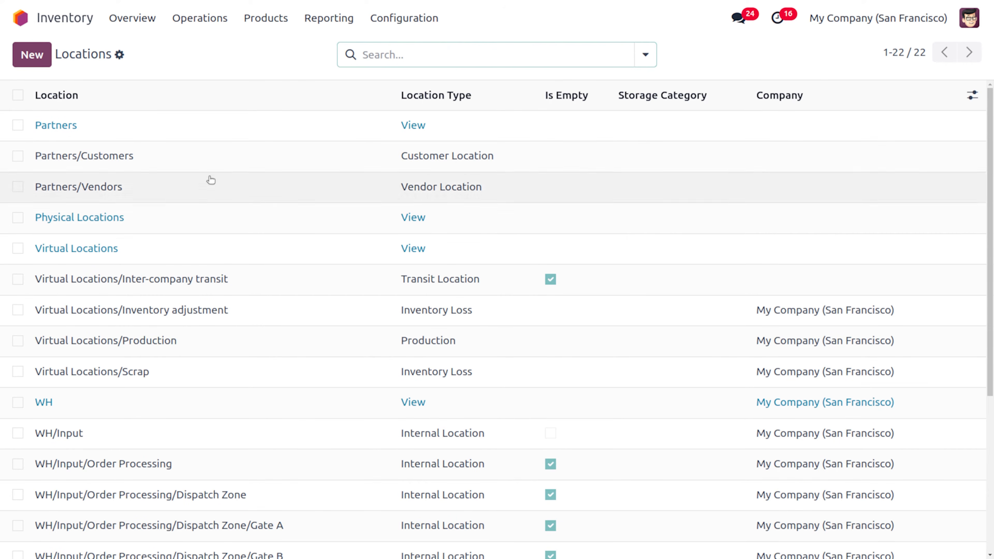
left_click(382, 349)
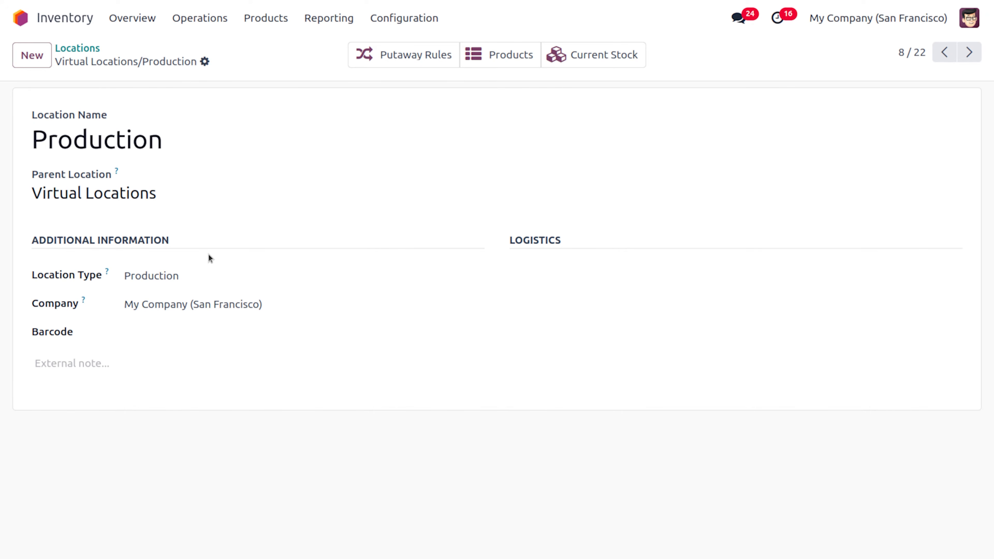
left_click(89, 51)
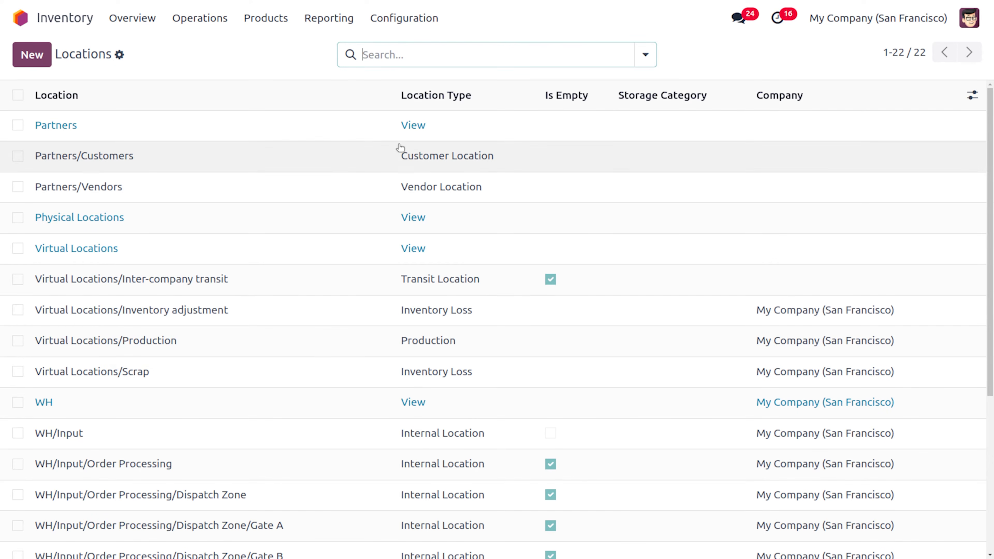
- Examine the Partners/Customers and Partners/Vendors location records, and look through the locations list
left_click(322, 169)
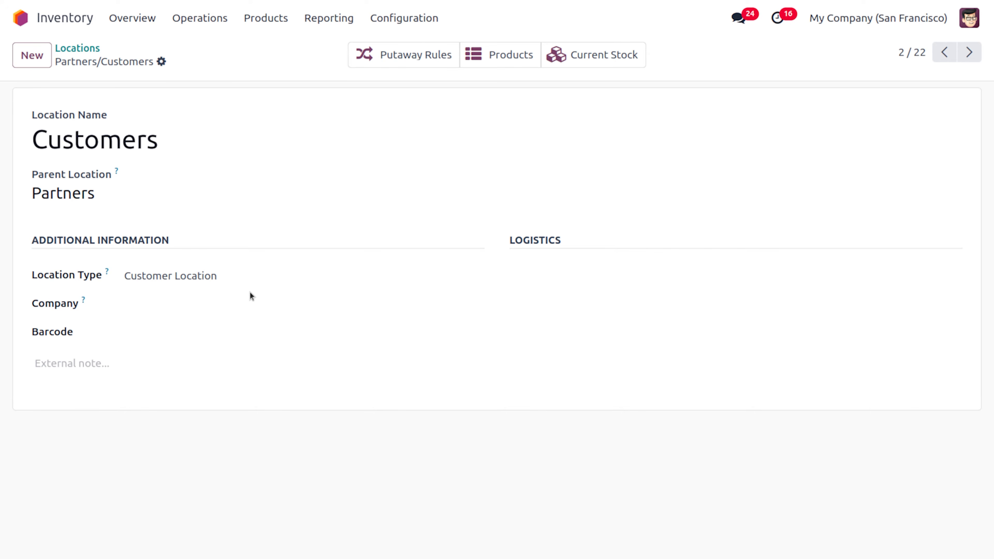
left_click(75, 49)
scroll(404, 381, "down", 3)
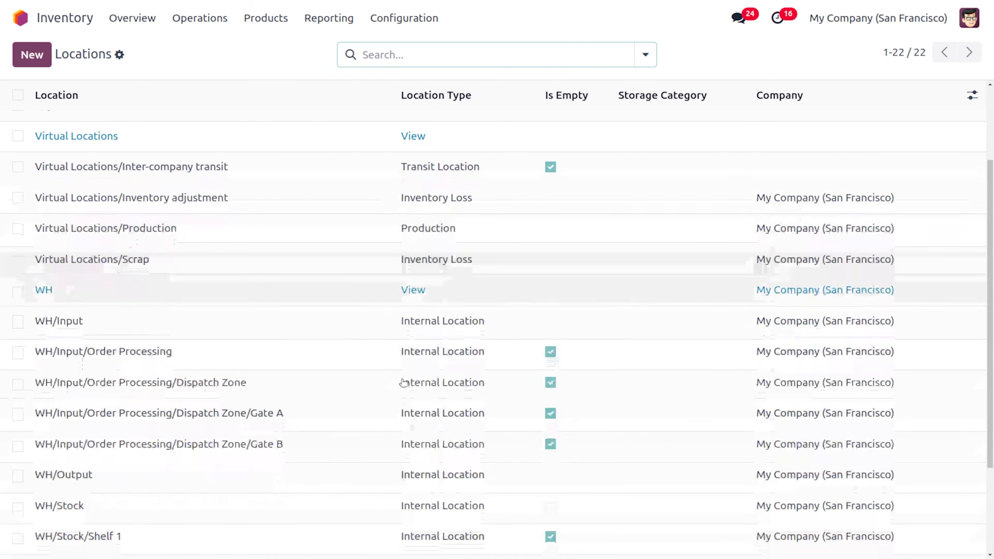
scroll(404, 382, "down", 3)
scroll(403, 382, "up", 6)
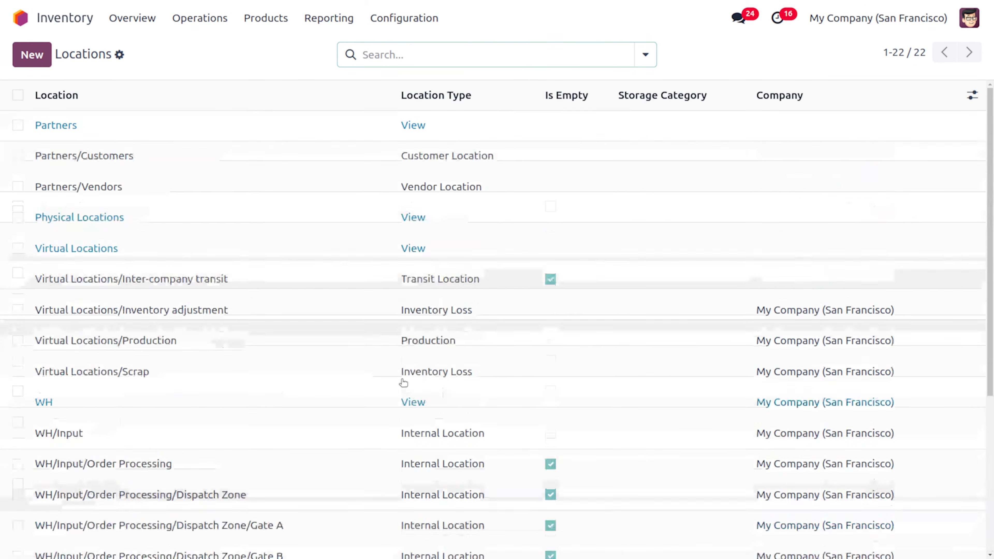
left_click(344, 156)
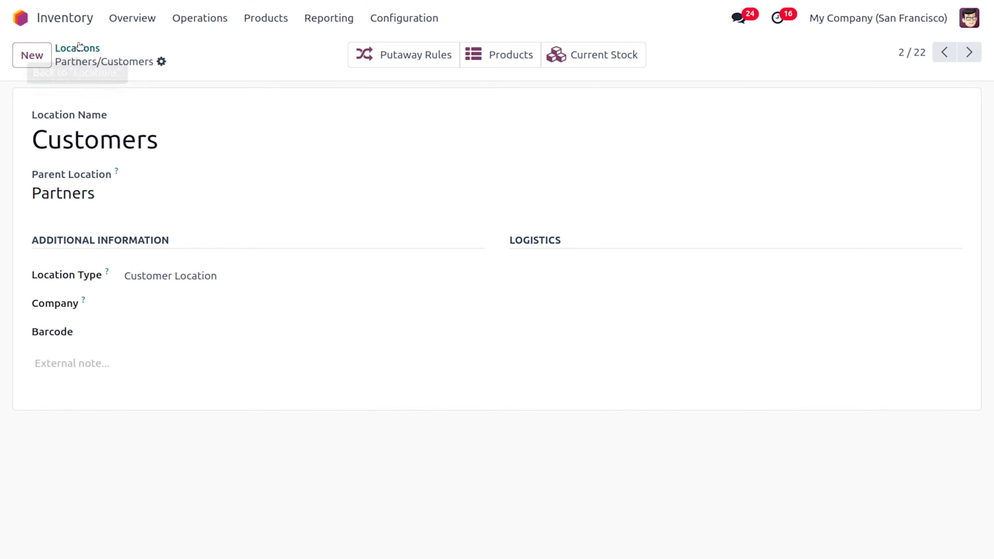
left_click(75, 47)
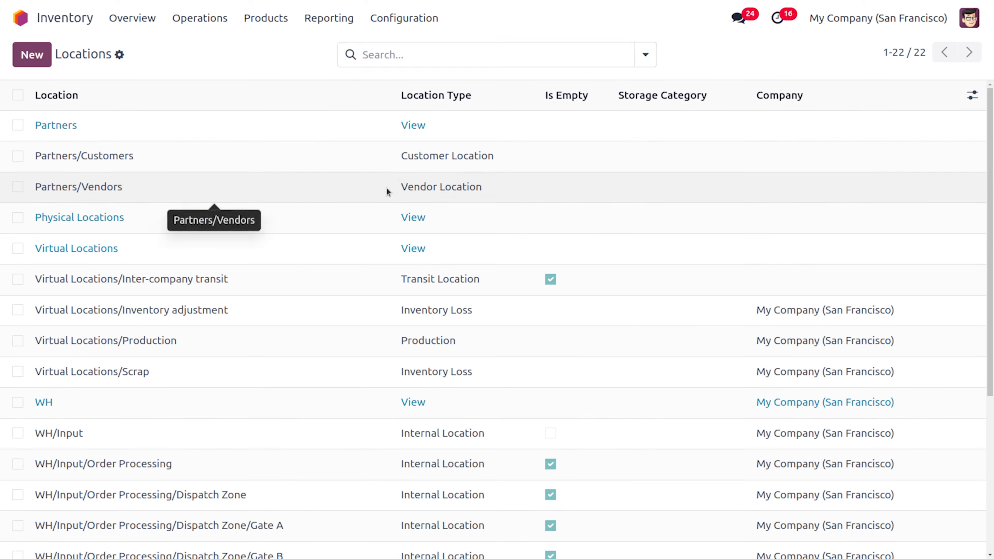
left_click(388, 189)
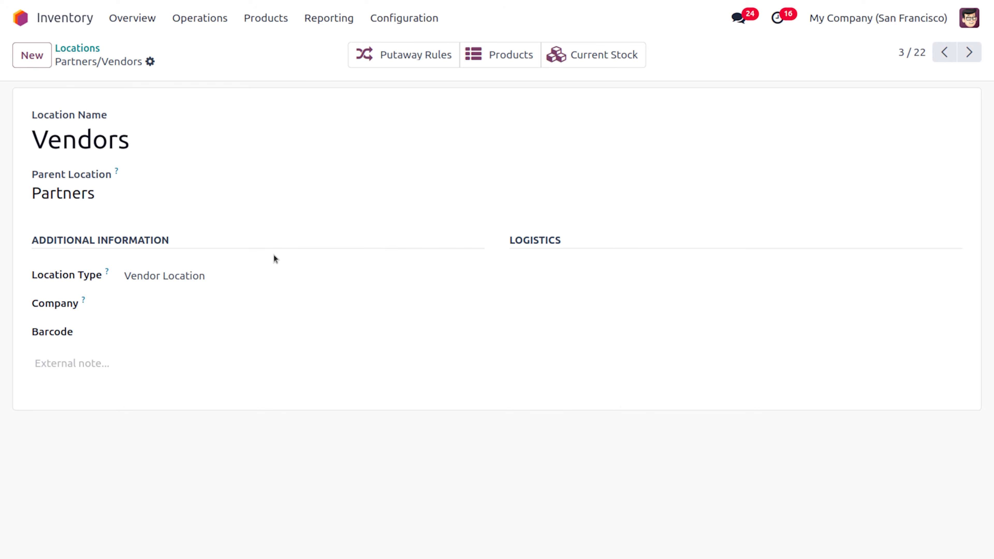
left_click(72, 50)
scroll(438, 456, "down", 5)
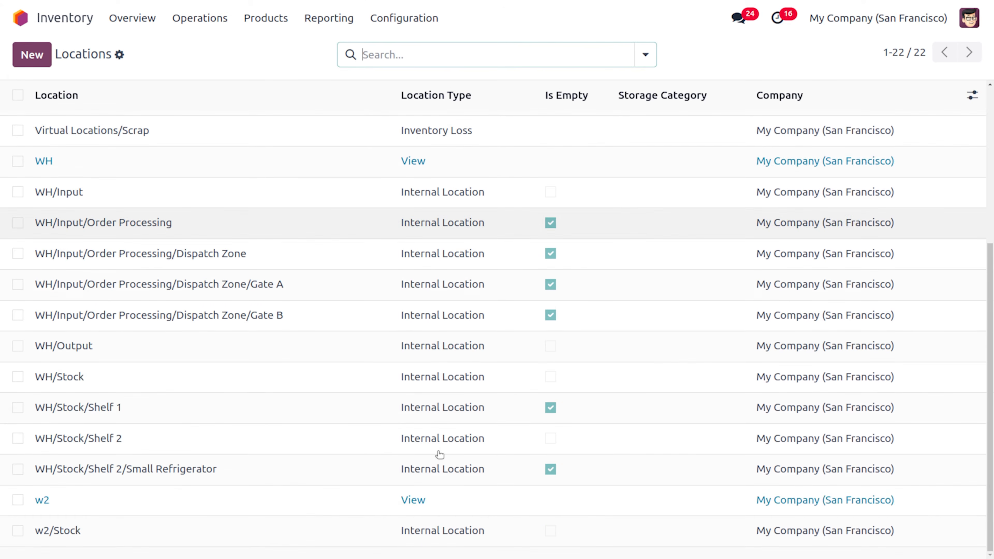
scroll(439, 454, "up", 1)
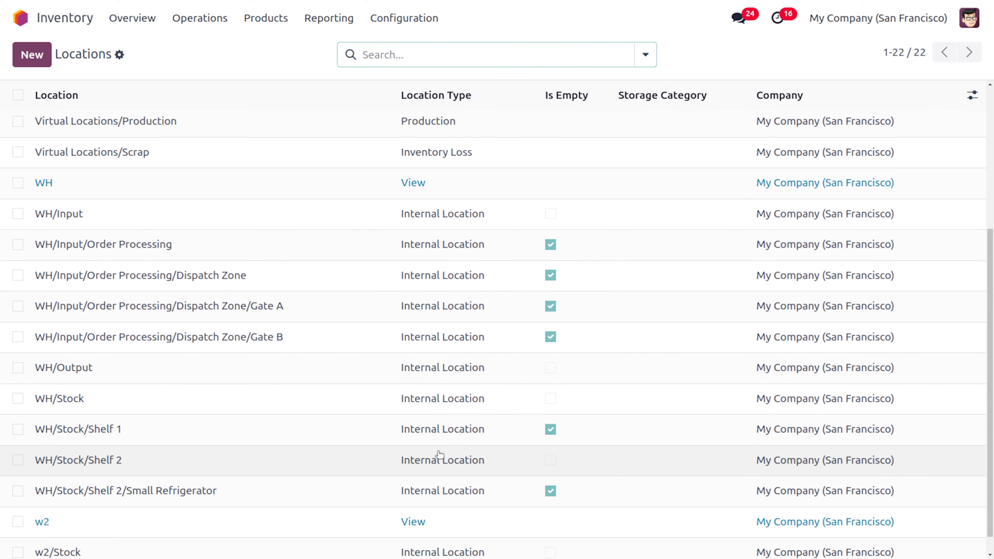
scroll(439, 454, "up", 1)
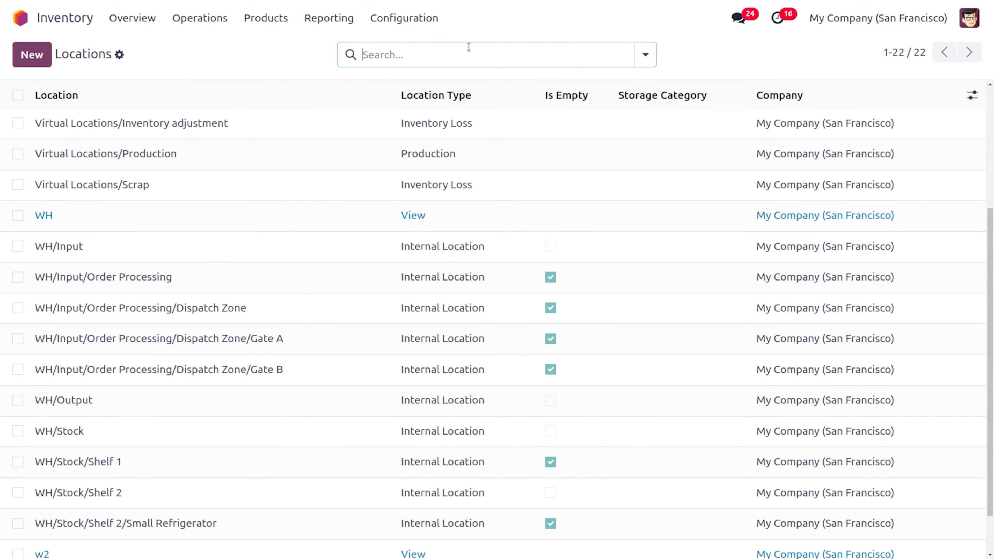
- Create a new warehouse with the suggested name and the short name w3, and save it
left_click(406, 19)
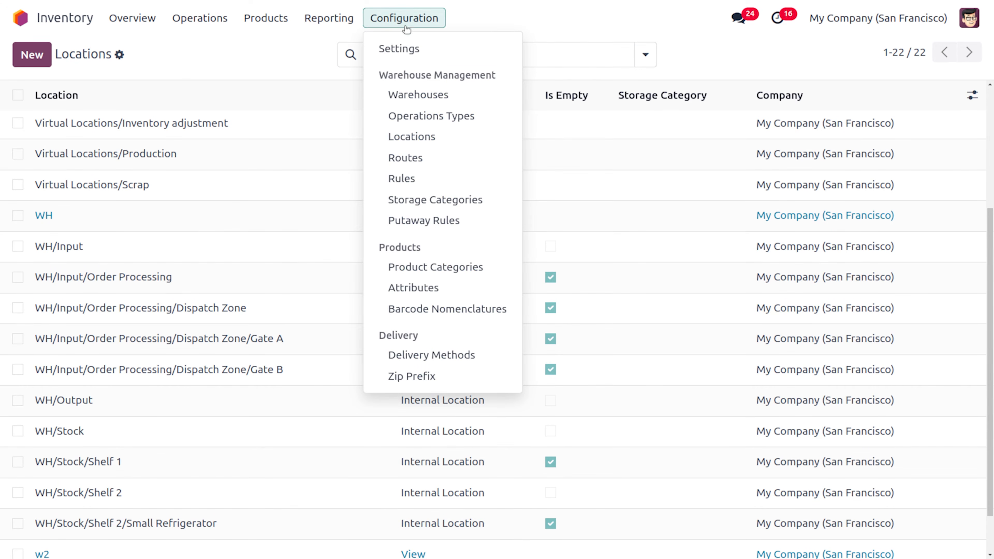
left_click(423, 94)
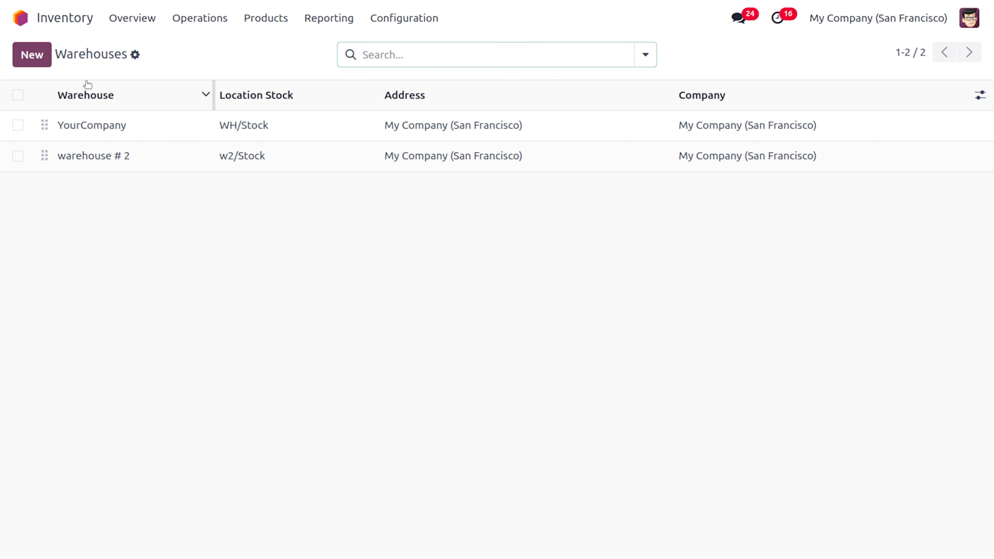
left_click(39, 57)
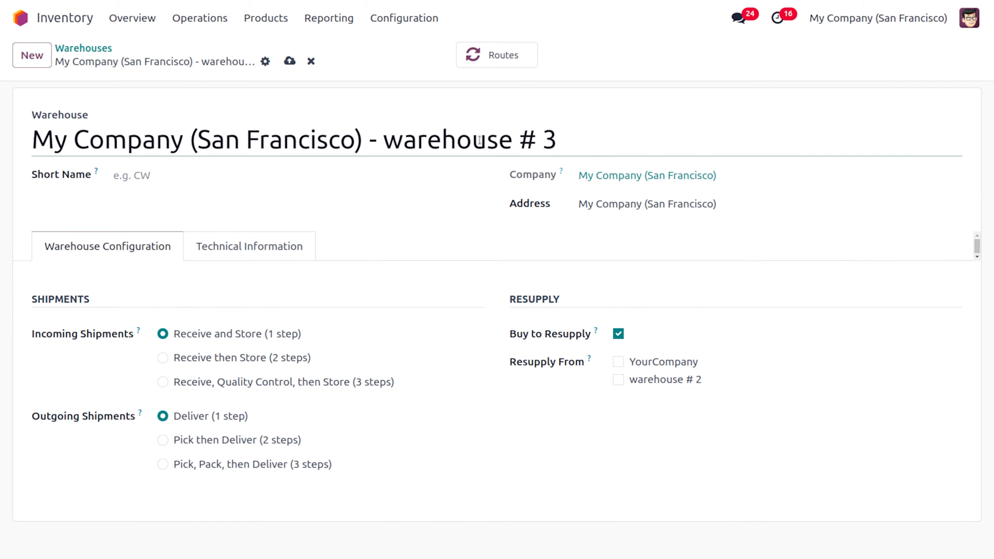
left_click(223, 171)
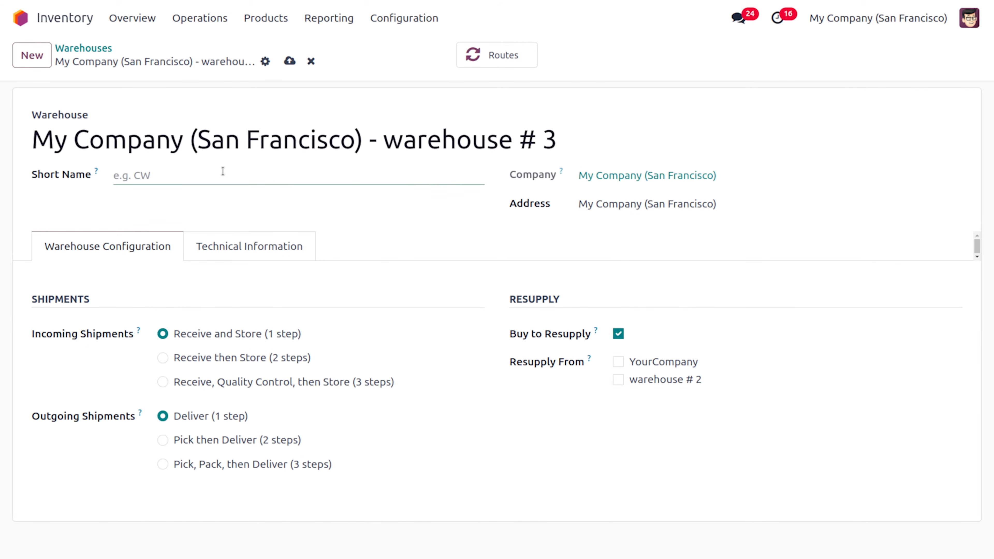
type("w3")
left_click(290, 61)
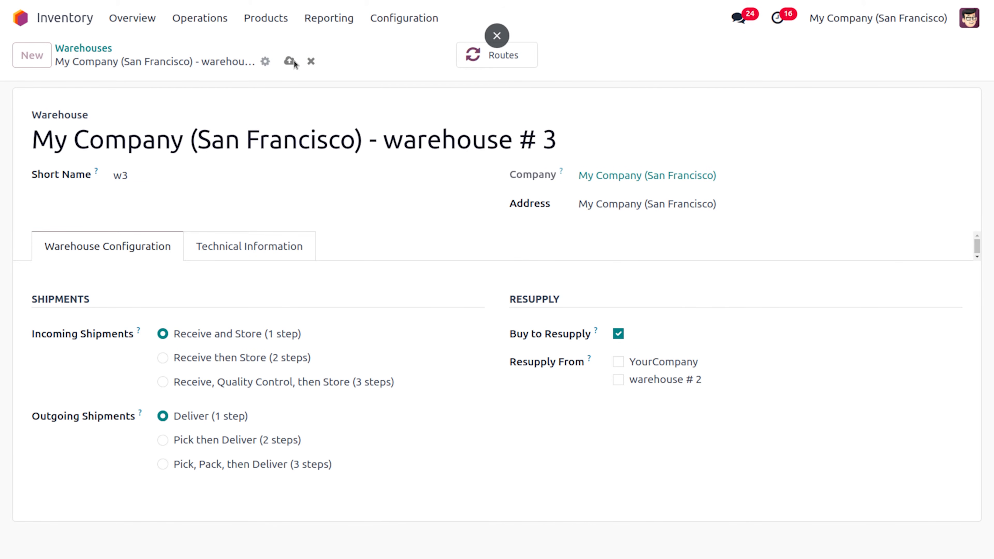
- View the routes of the new w3 warehouse and return to its record
left_click(503, 62)
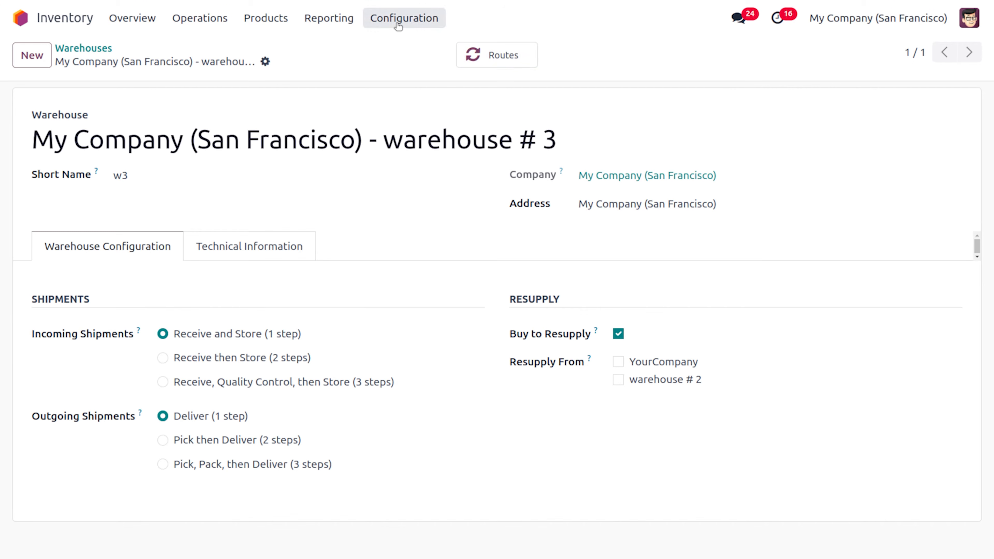
left_click(490, 56)
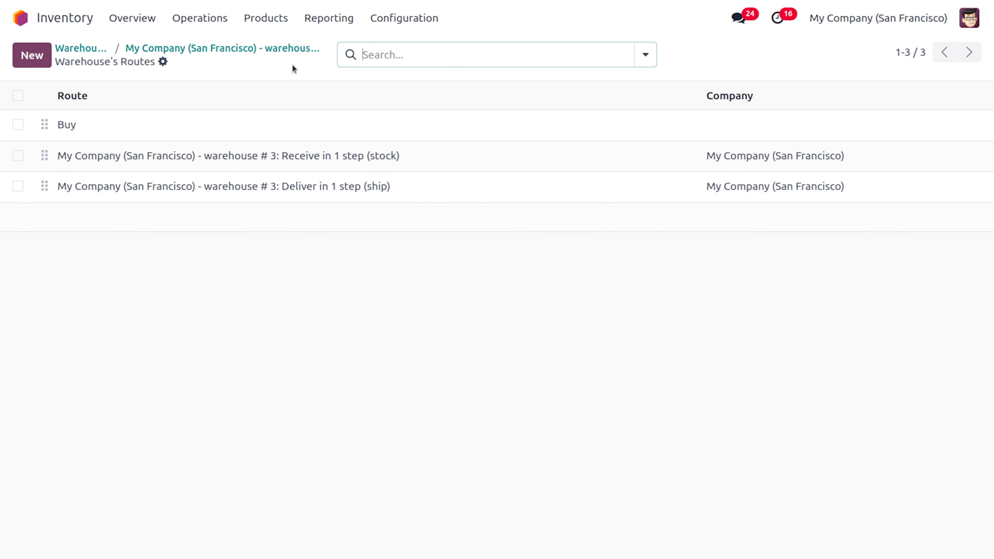
left_click(247, 49)
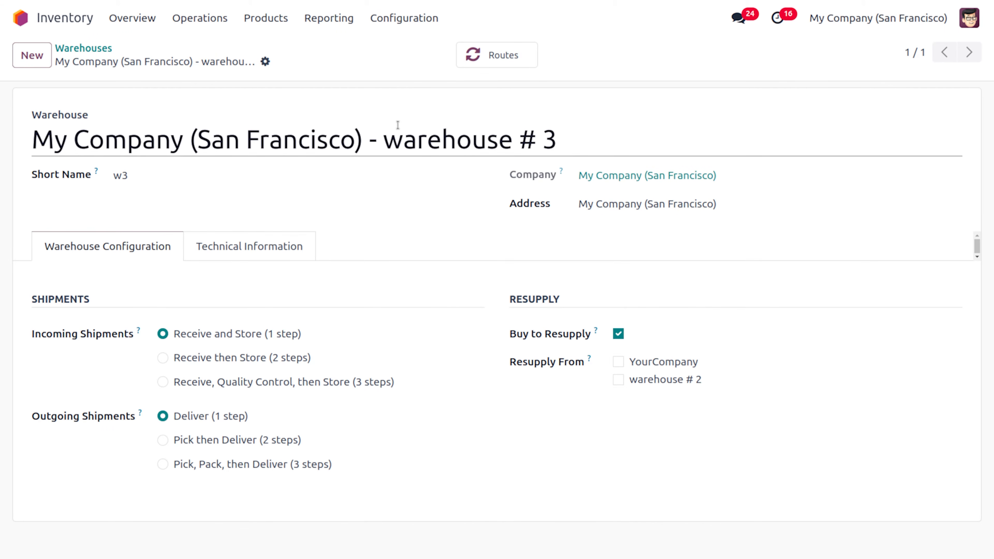
- Open the locations list without the Internal filter and look through all locations, including those of the w3 warehouse
left_click(423, 13)
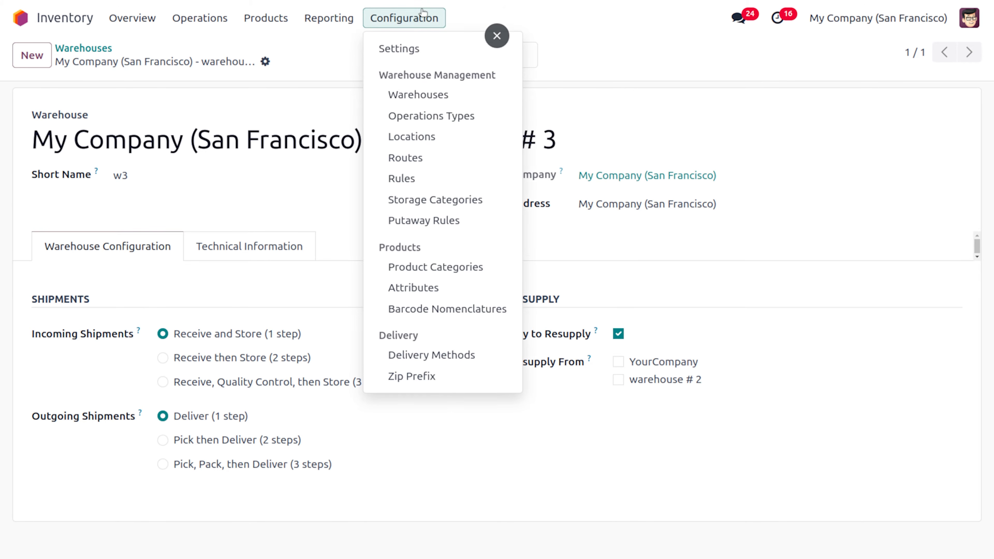
left_click(434, 137)
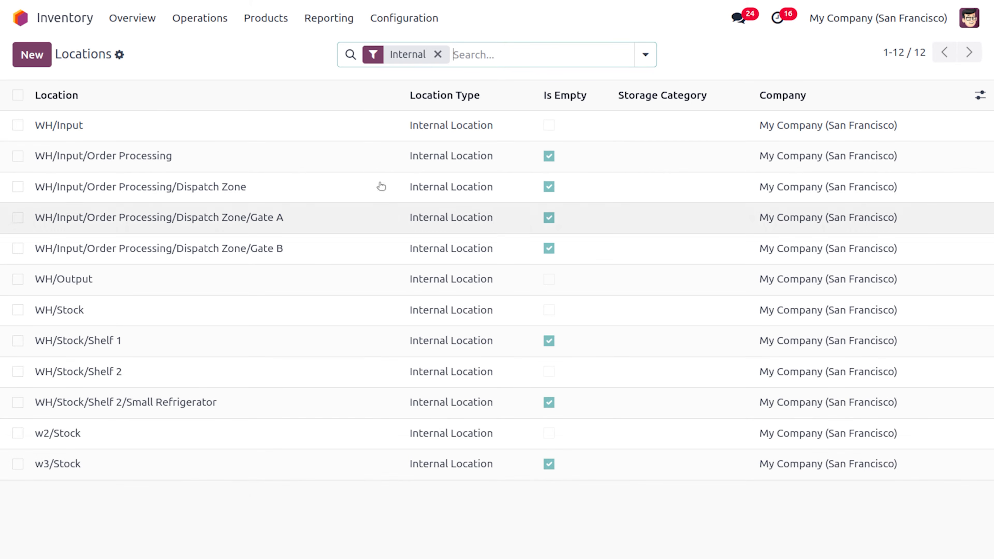
left_click(438, 55)
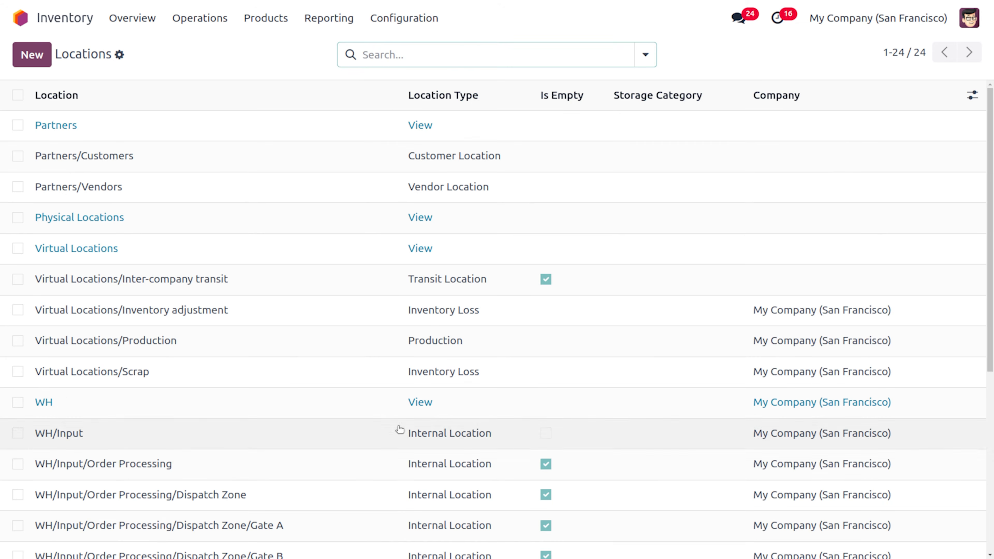
scroll(400, 429, "down", 5)
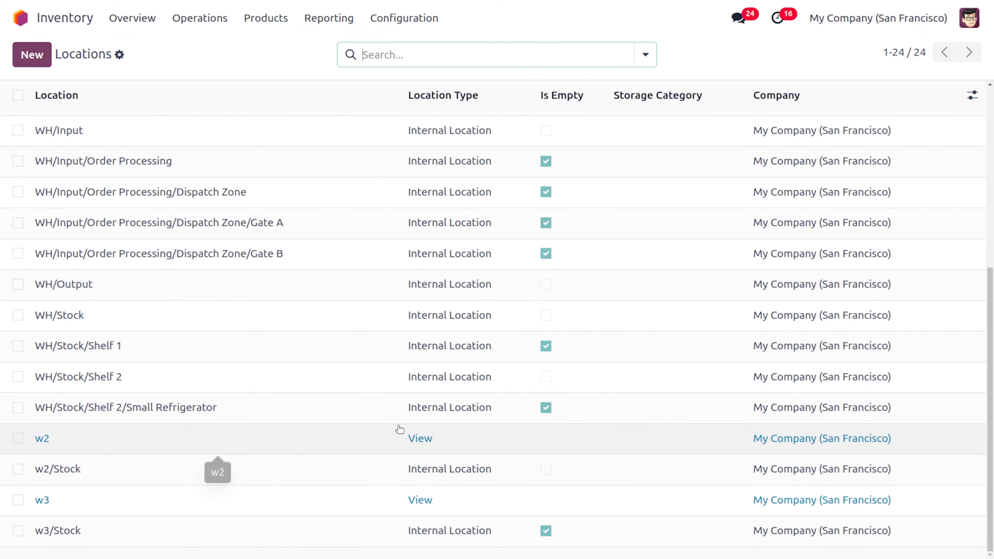
scroll(399, 429, "up", 5)
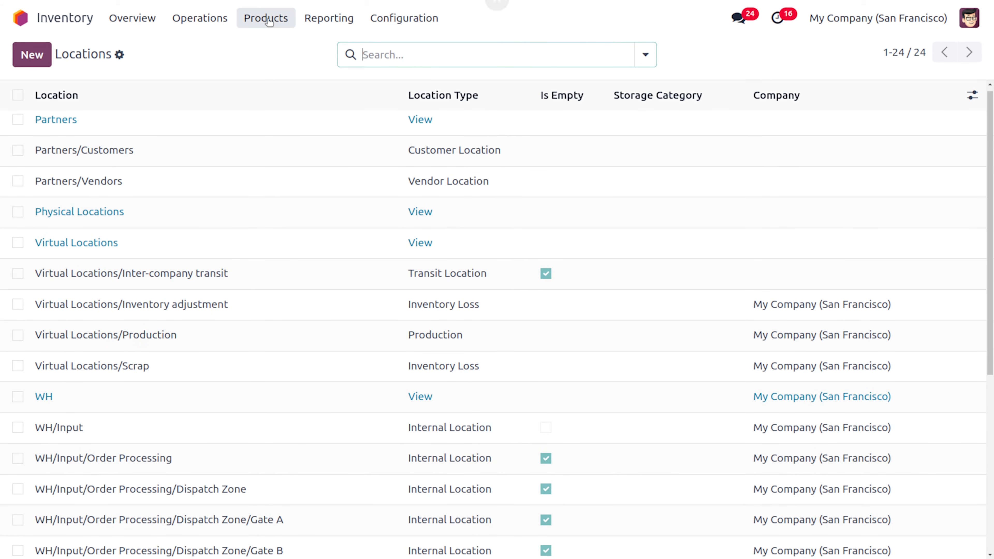
- Open the quantity update list of the Bottle product and add a new stock line
left_click(268, 18)
left_click(283, 47)
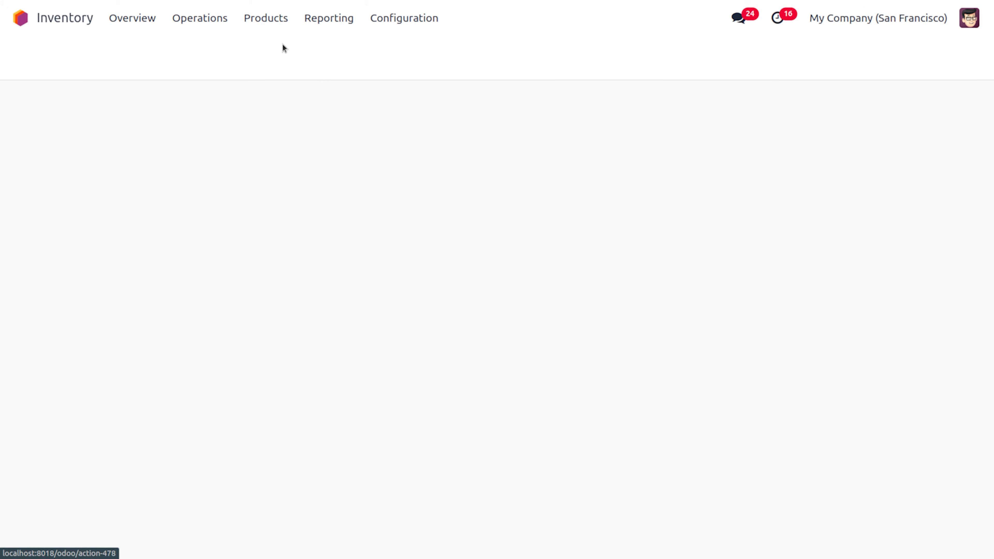
left_click(159, 142)
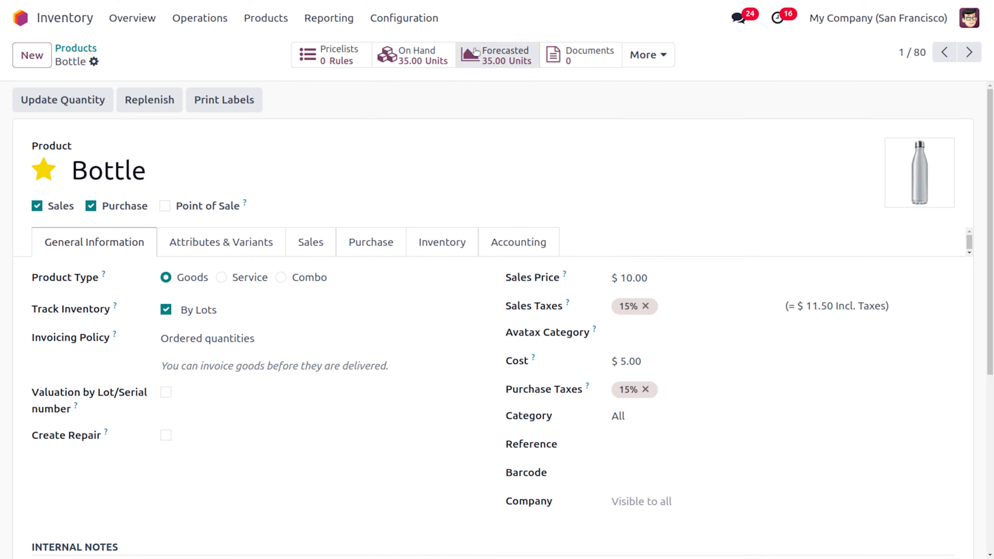
left_click(74, 101)
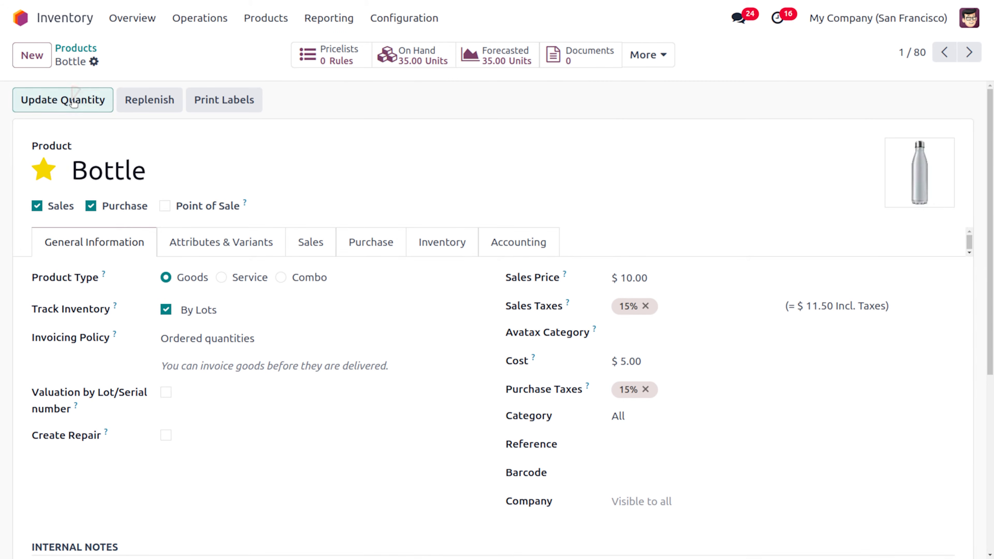
left_click(33, 56)
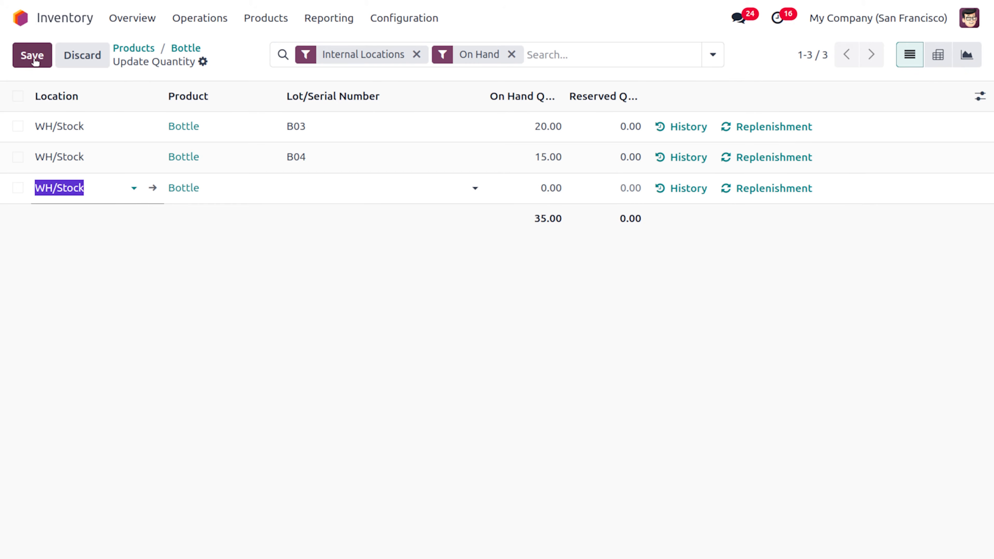
- Set the new Bottle stock line's location to w3/Stock
left_click(95, 188)
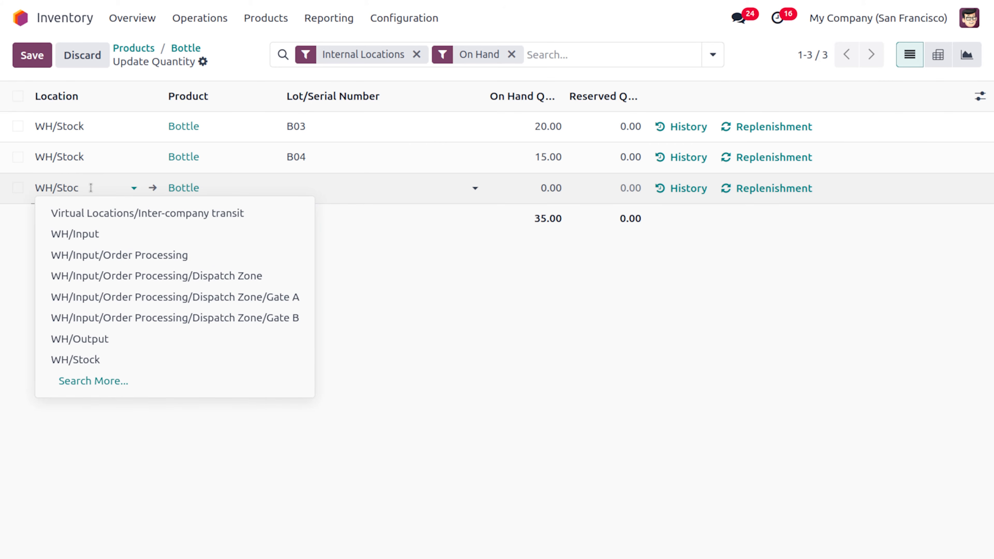
key("BackSpace")
key("BackSpace")
key("BackSpace")
key("BackSpace")
key("BackSpace")
key("BackSpace")
type("3")
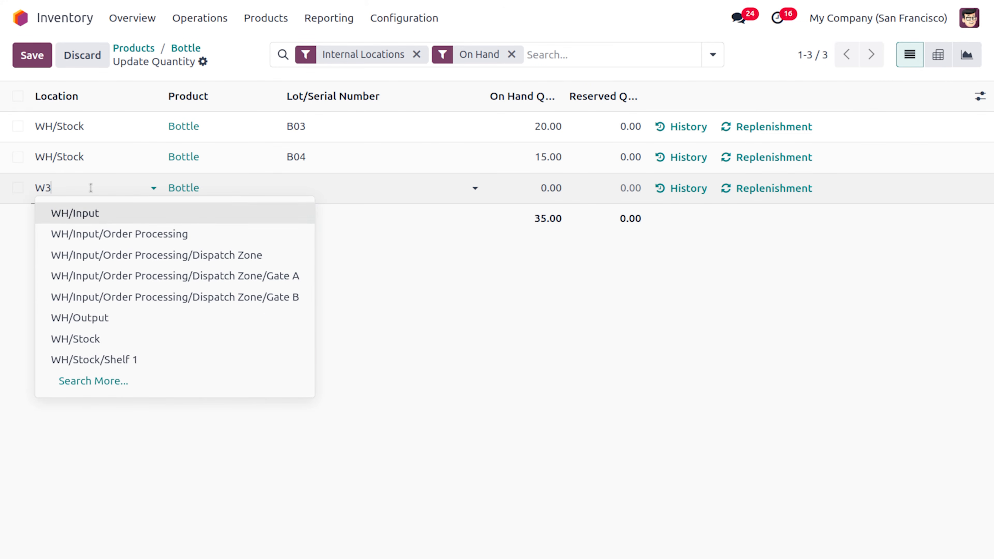
key("Return")
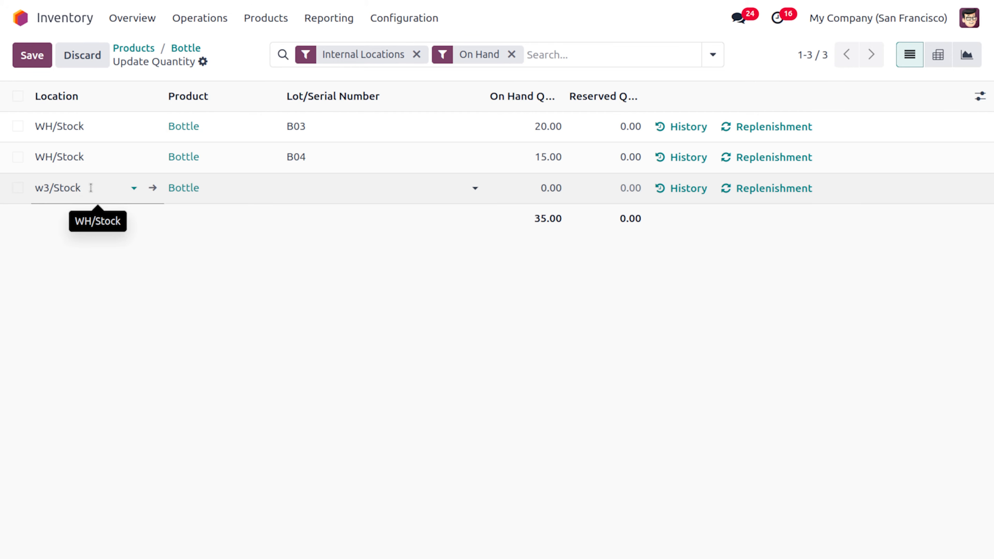
- Assign the existing lot B05 to the w3/Stock line
left_click(350, 186)
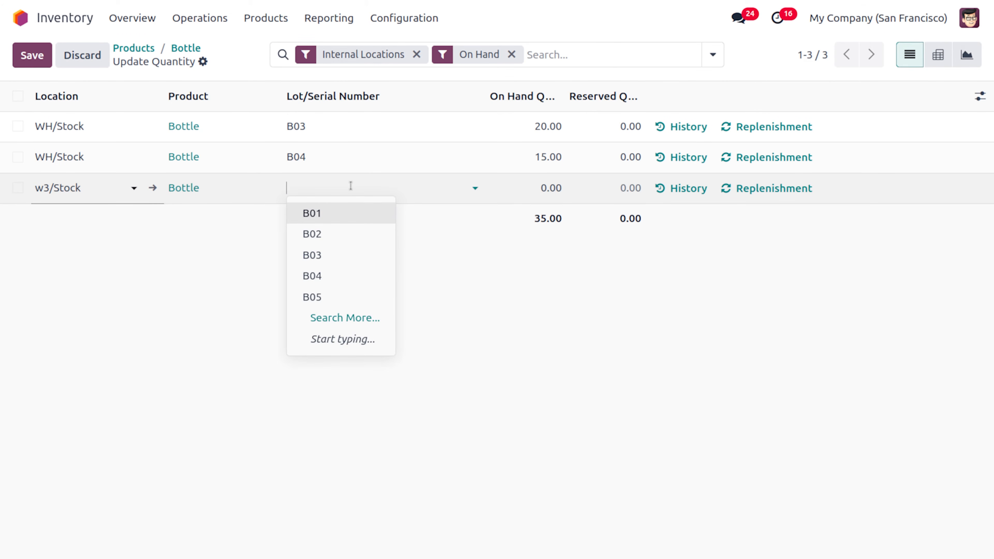
type("b")
key("BackSpace")
type("B")
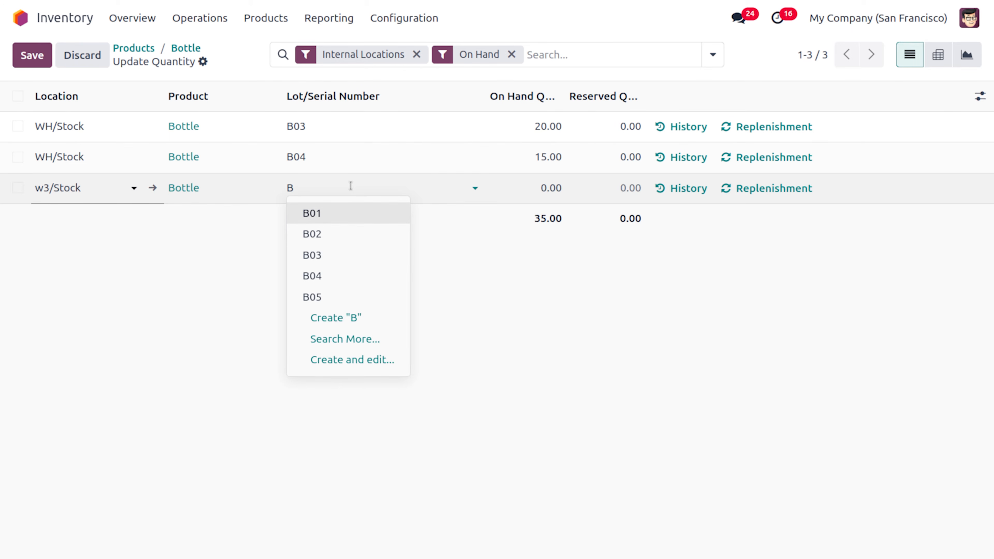
type("O")
key("BackSpace")
type("05")
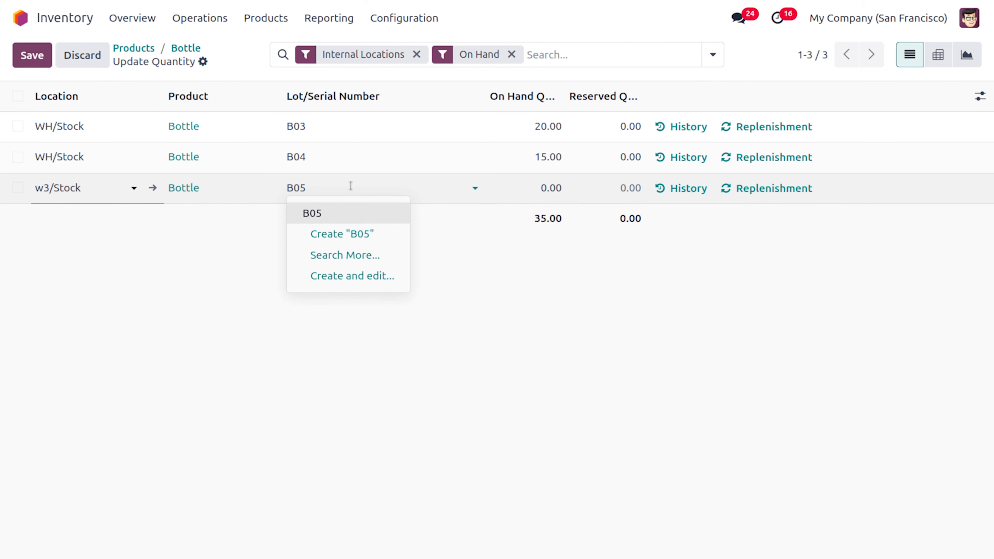
left_click(356, 217)
- Set the w3/Stock line's on-hand quantity to 100, save it and return to the Bottle product
left_click(547, 188)
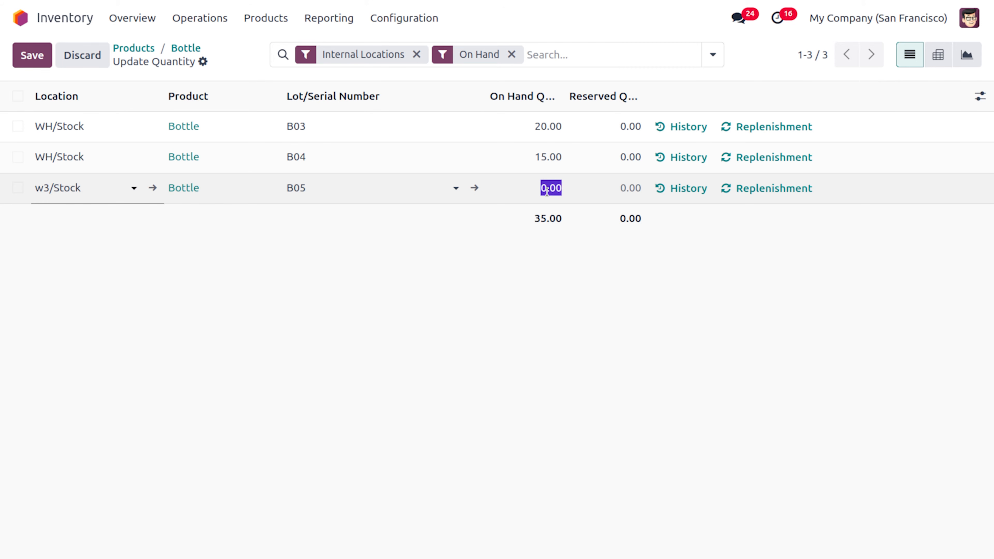
type("100")
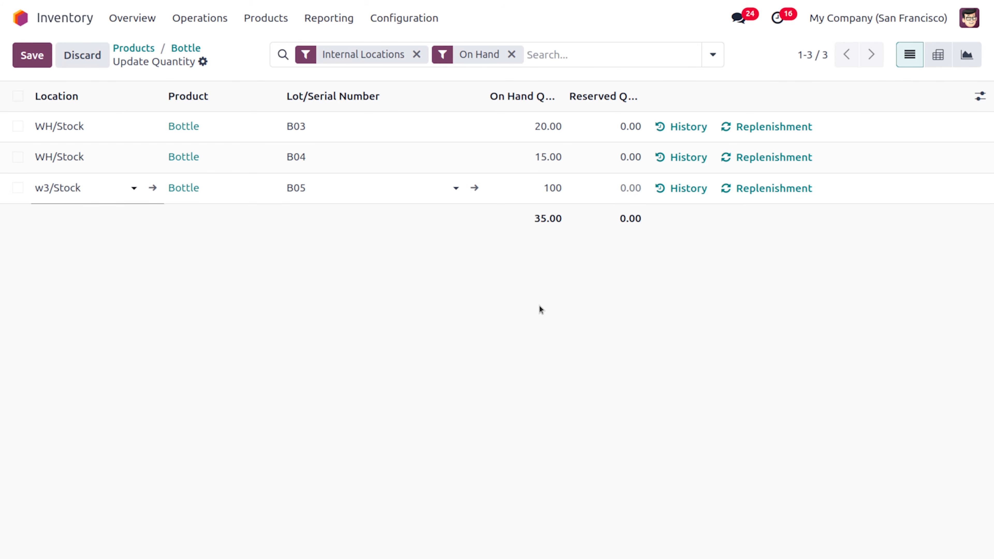
left_click(542, 316)
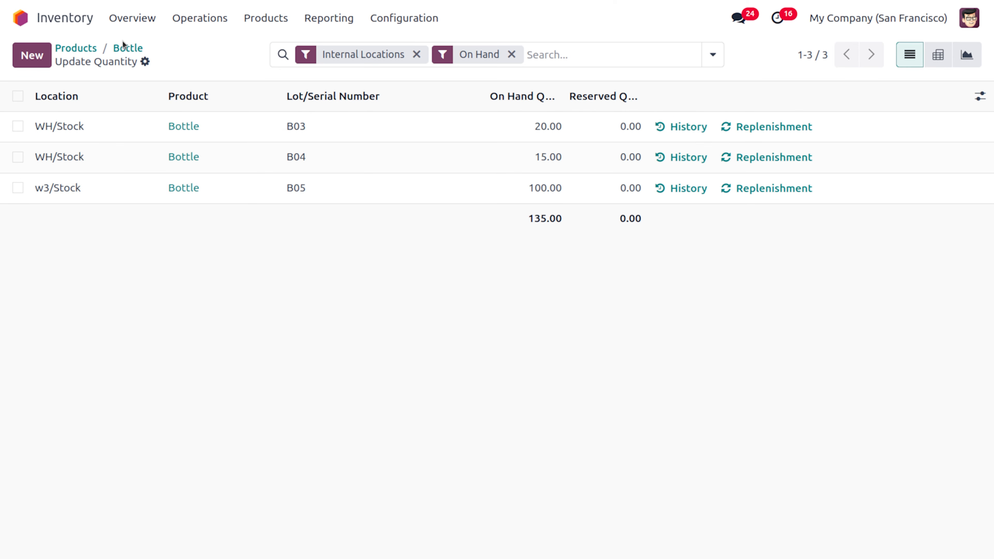
left_click(128, 50)
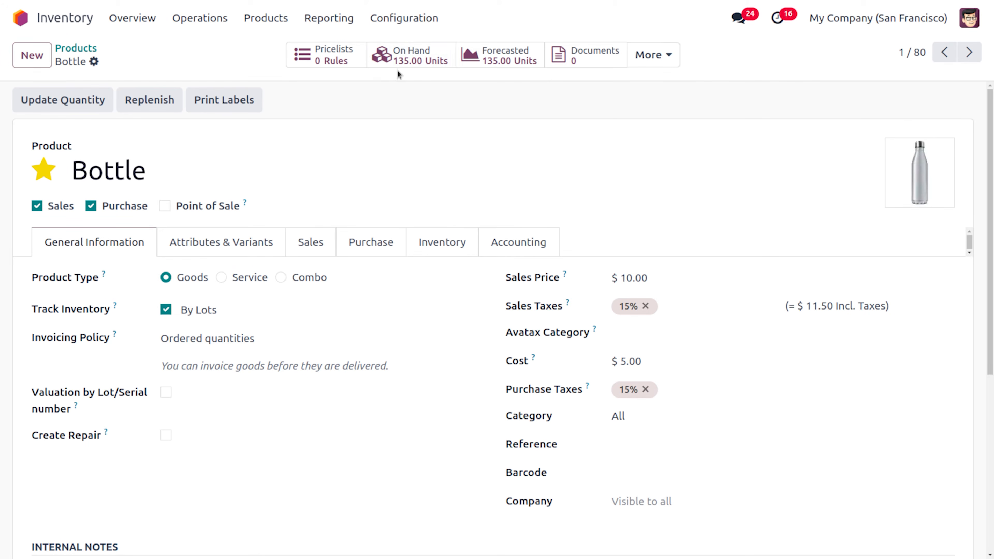
- View the products of the w3/Stock location, first with the default filter and with it removed
left_click(386, 20)
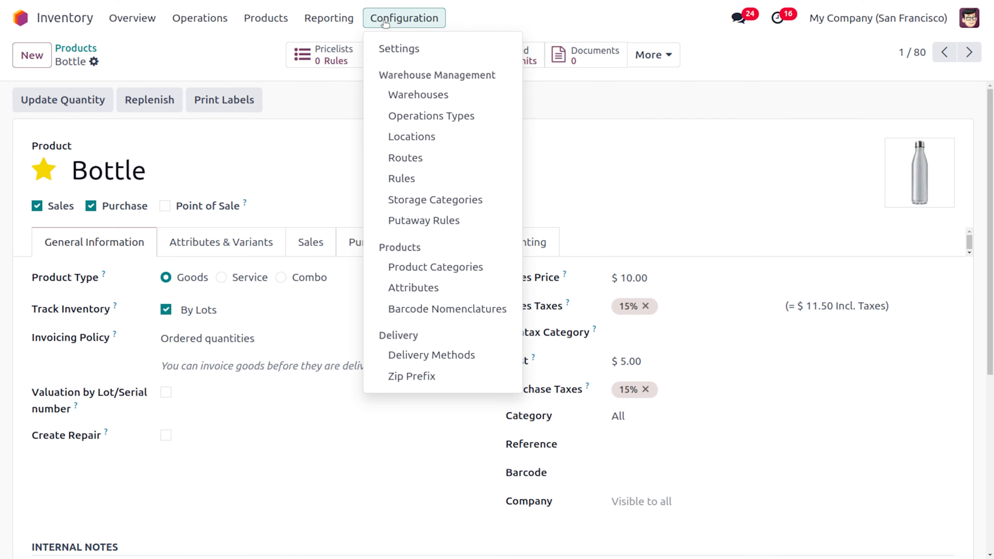
left_click(408, 139)
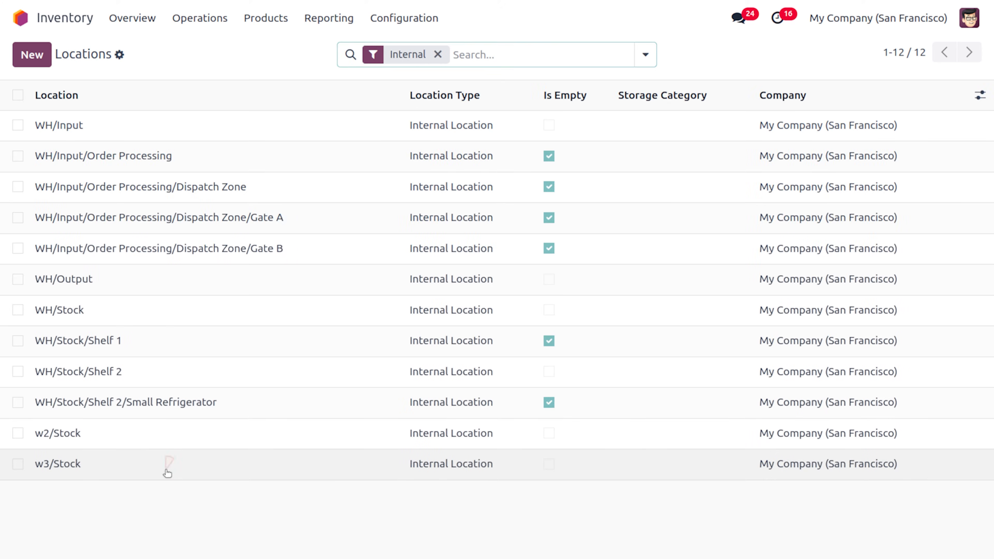
left_click(166, 472)
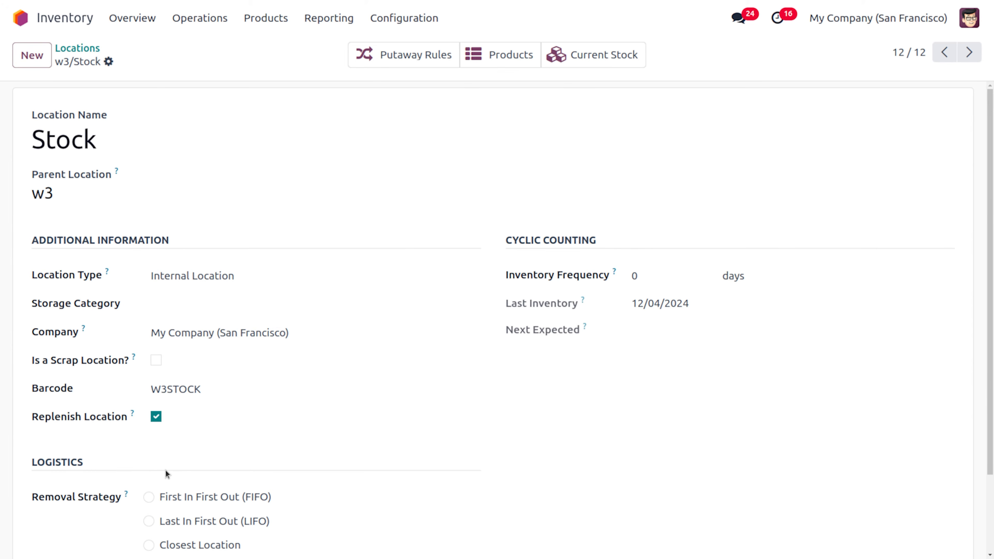
left_click(502, 59)
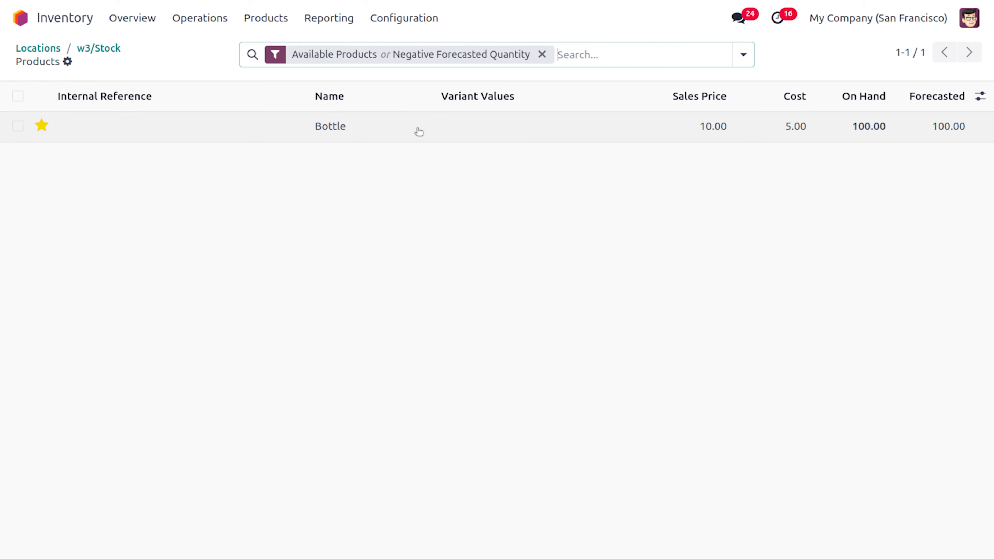
left_click(541, 55)
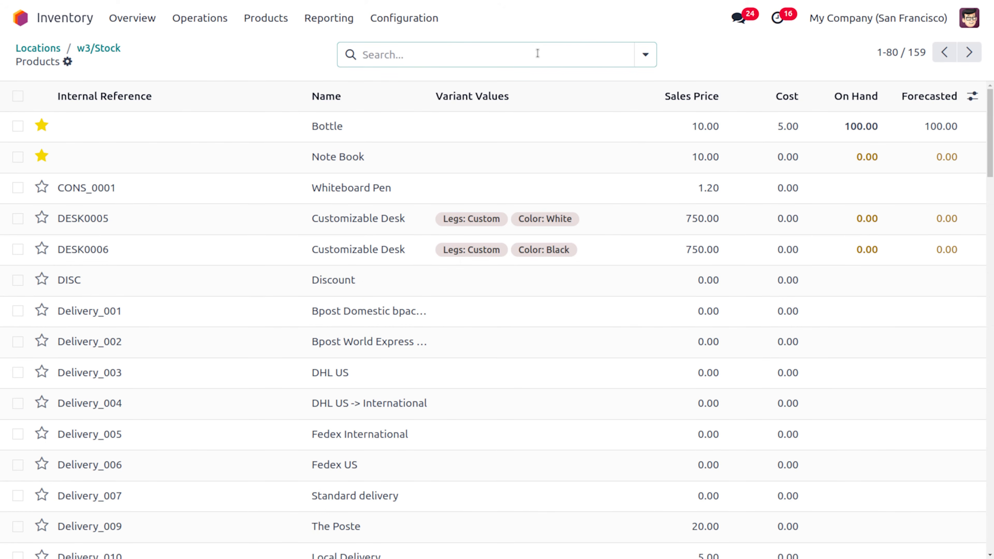
- Open the Locations stock report and examine the Bottle entries at its end
left_click(320, 20)
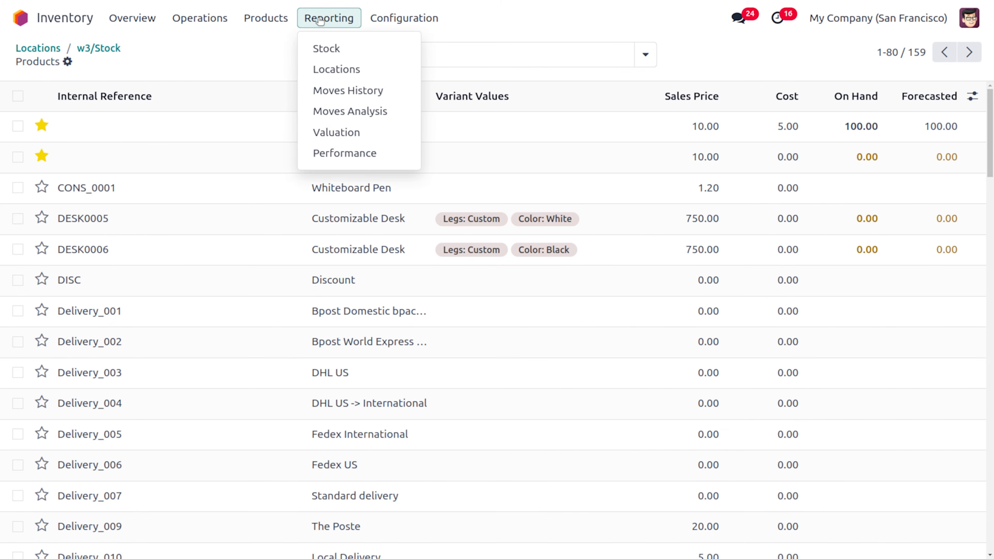
left_click(339, 71)
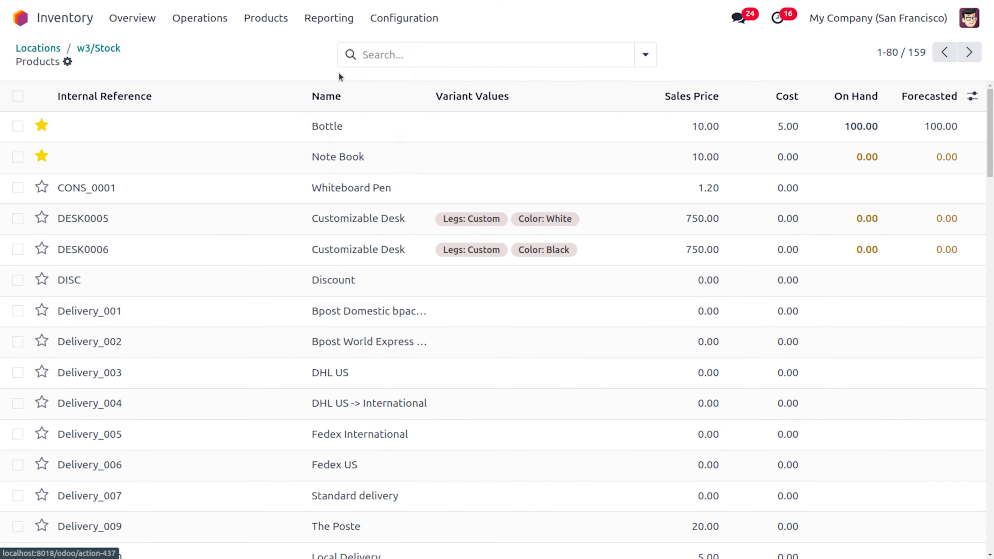
scroll(364, 383, "down", 10)
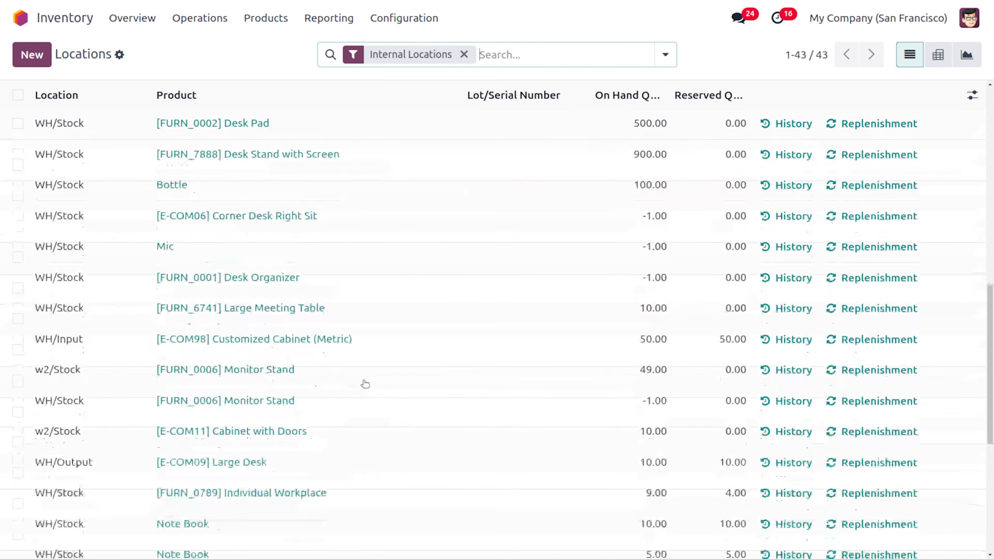
scroll(365, 384, "down", 5)
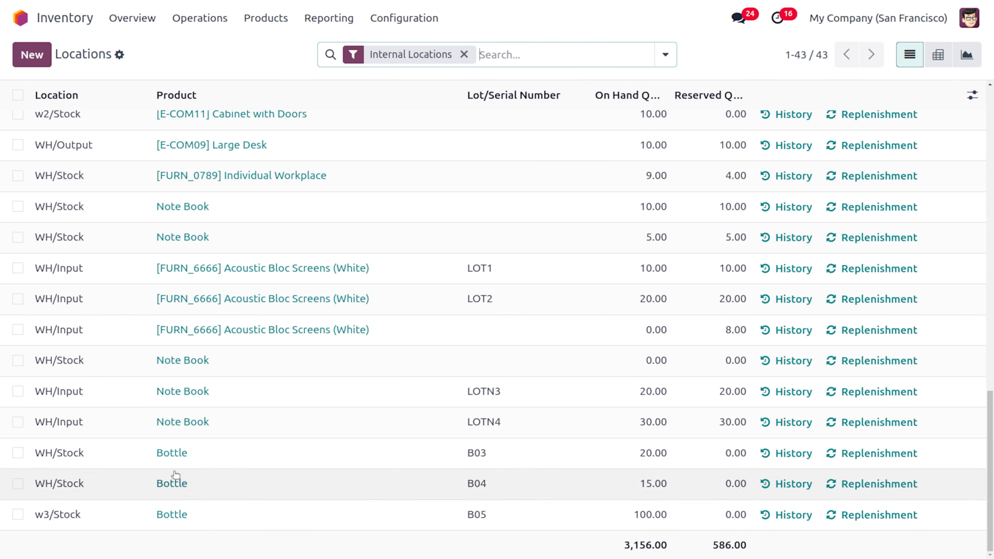
- Switch to the Purchase app and start a new request for quotation
left_click(18, 18)
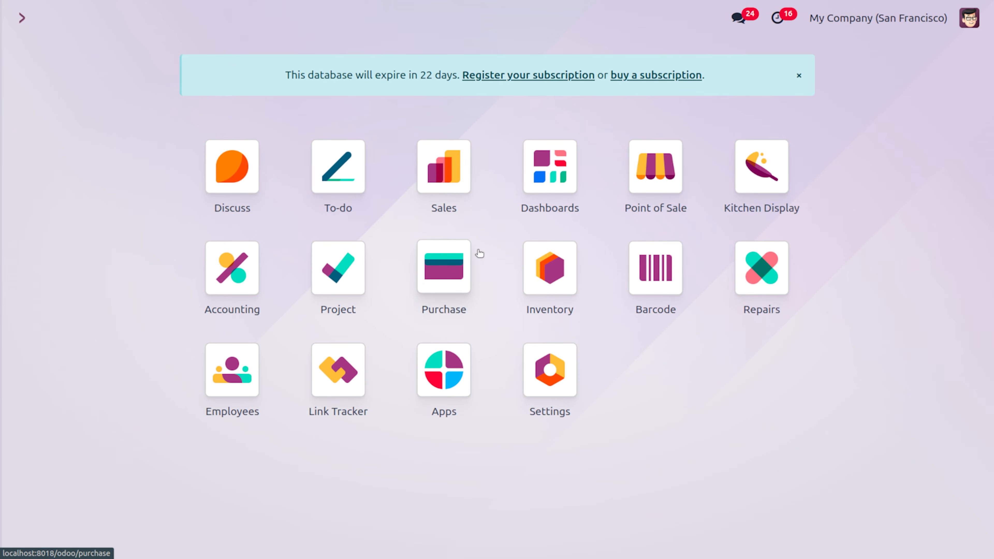
type("PU")
key("Return")
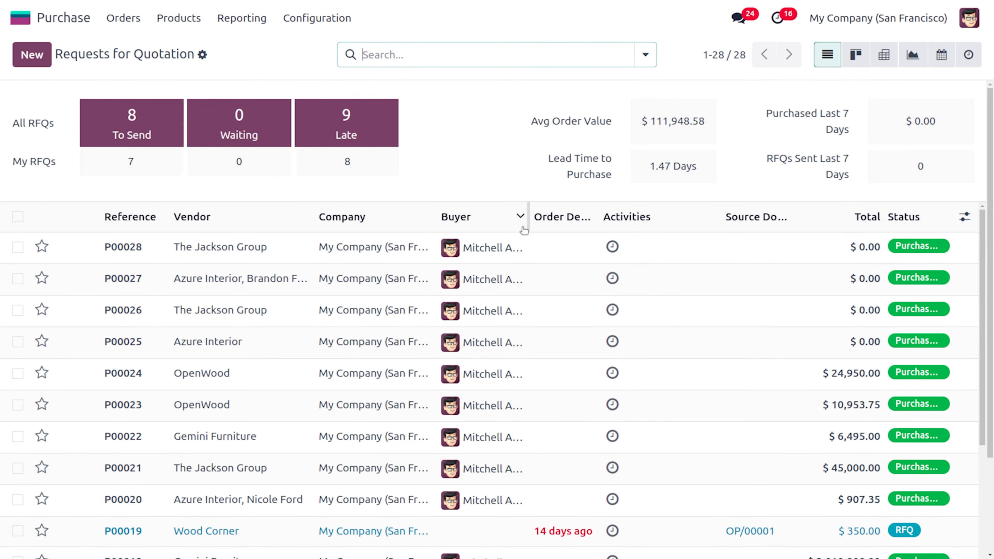
left_click(14, 58)
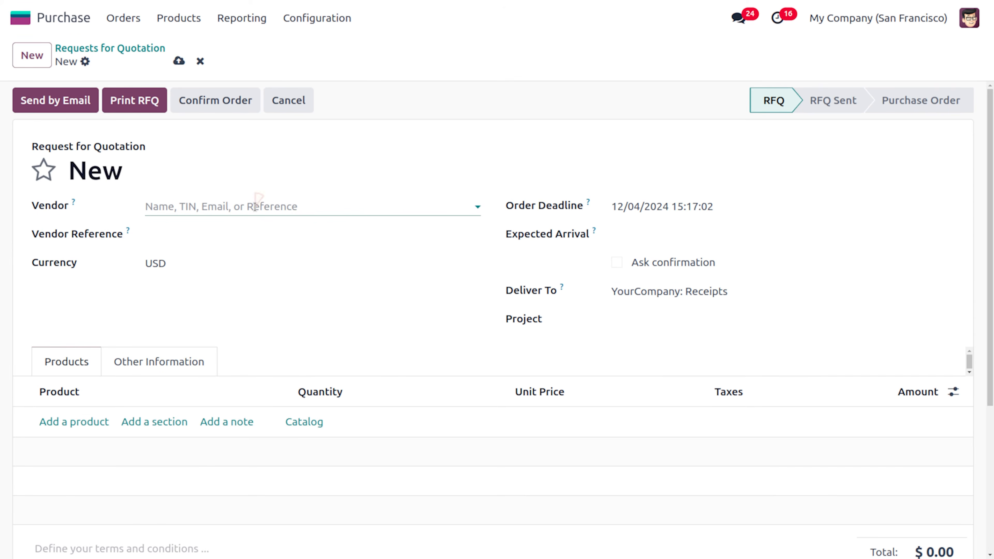
- Select an individual contact as the quotation's vendor and add the product [E-COM08] Storage Box
left_click(255, 207)
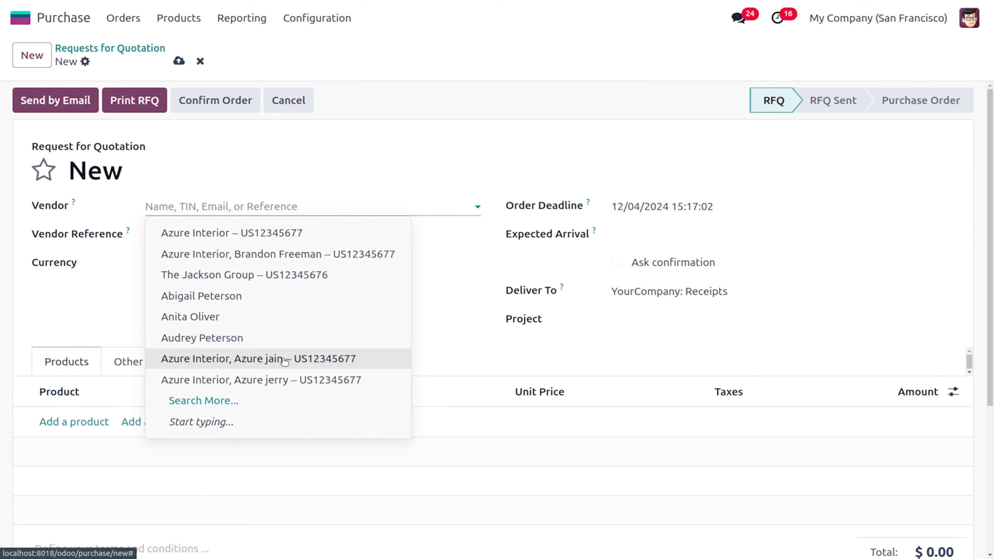
left_click(246, 318)
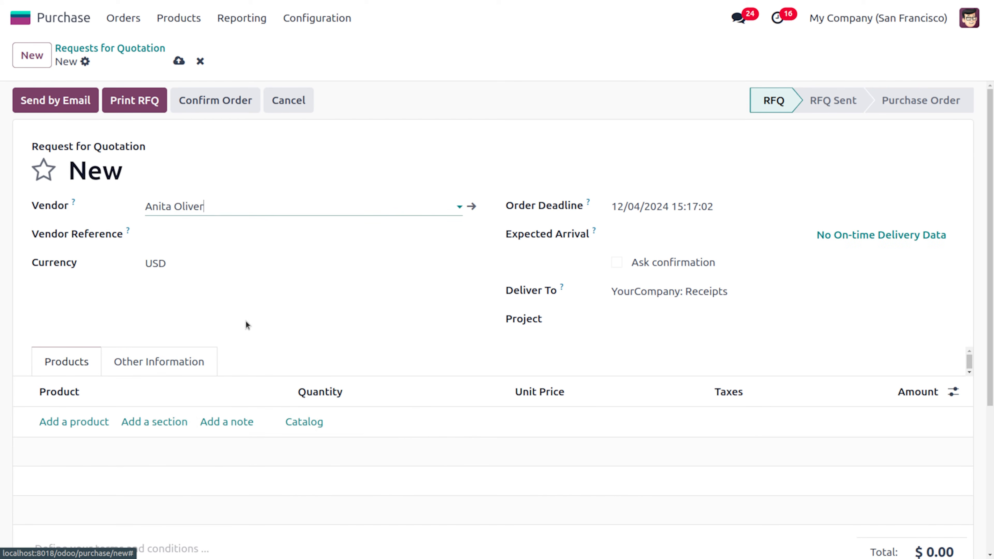
left_click(71, 420)
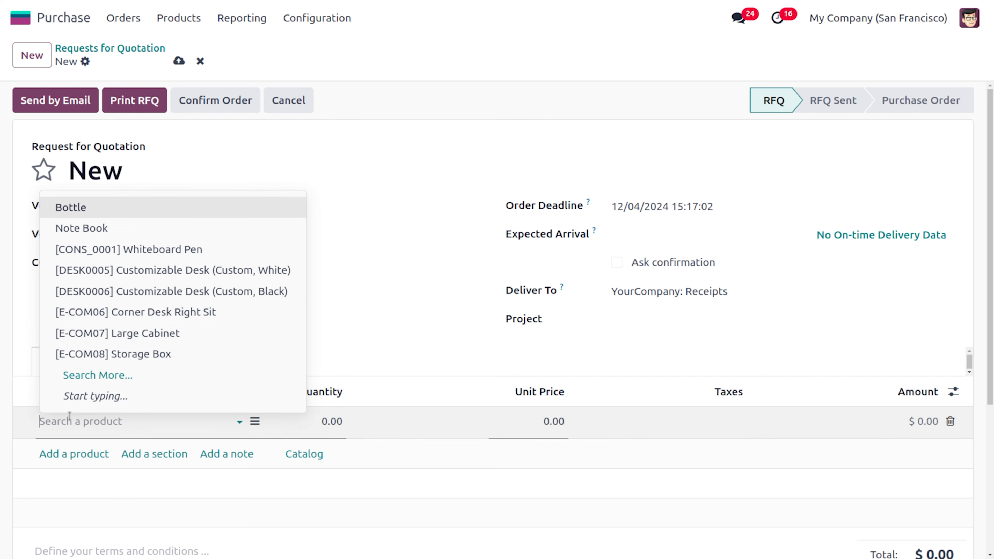
left_click(194, 351)
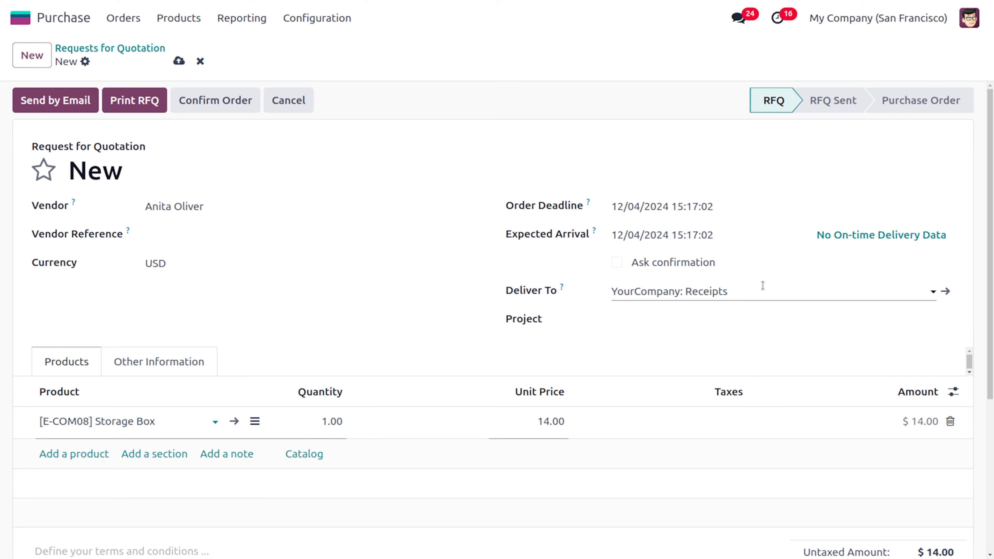
- Set the request's delivery to My Company (San Francisco) - warehouse # 3: Receipts and the Storage Box quantity to 56
left_click(763, 288)
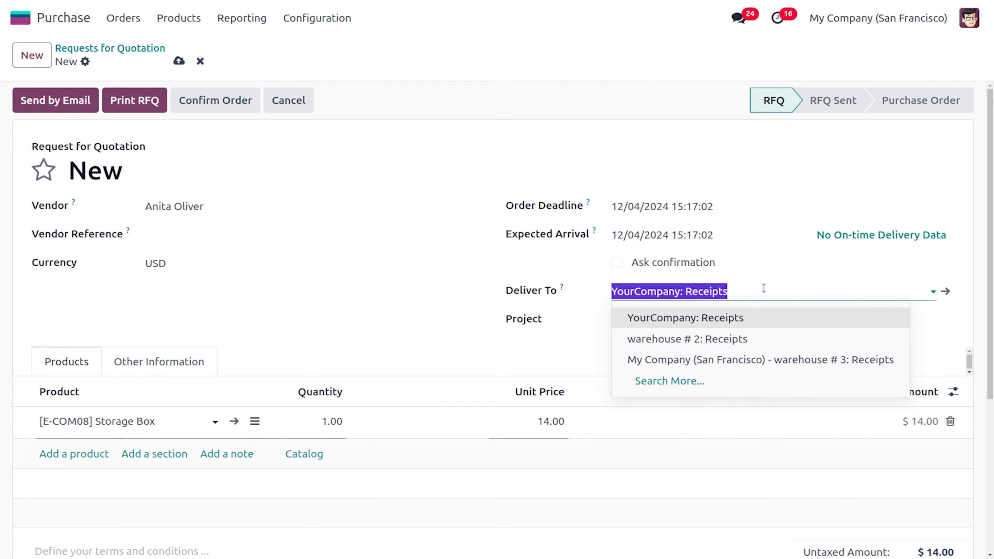
left_click(661, 360)
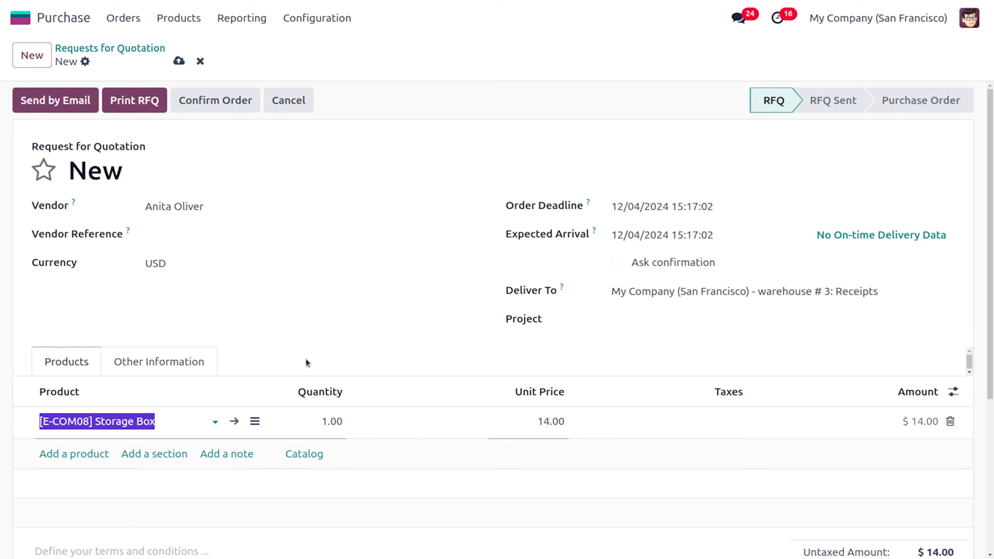
left_click(319, 423)
type("56")
- Save and confirm the purchase order, and receive its products by validating the receipt
left_click(179, 61)
left_click(210, 99)
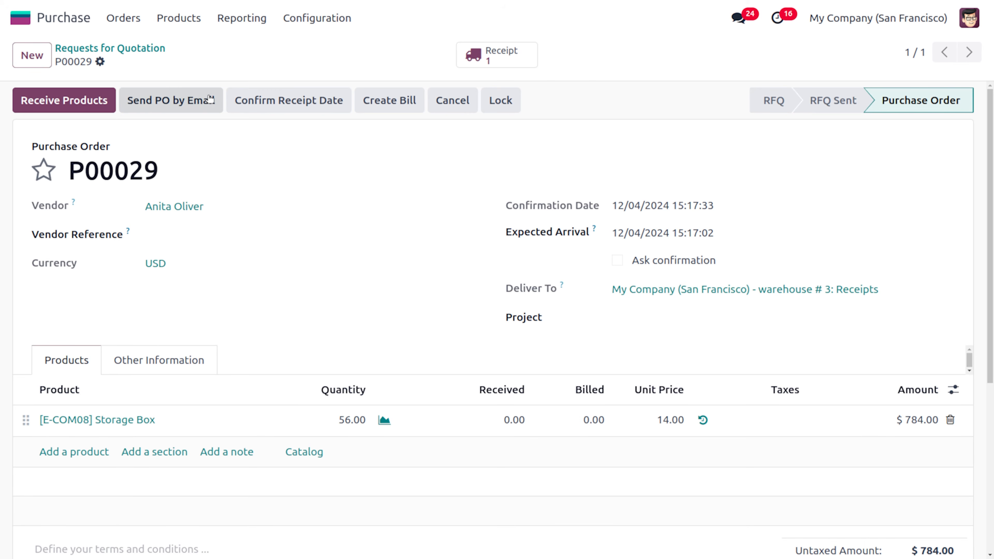
left_click(94, 102)
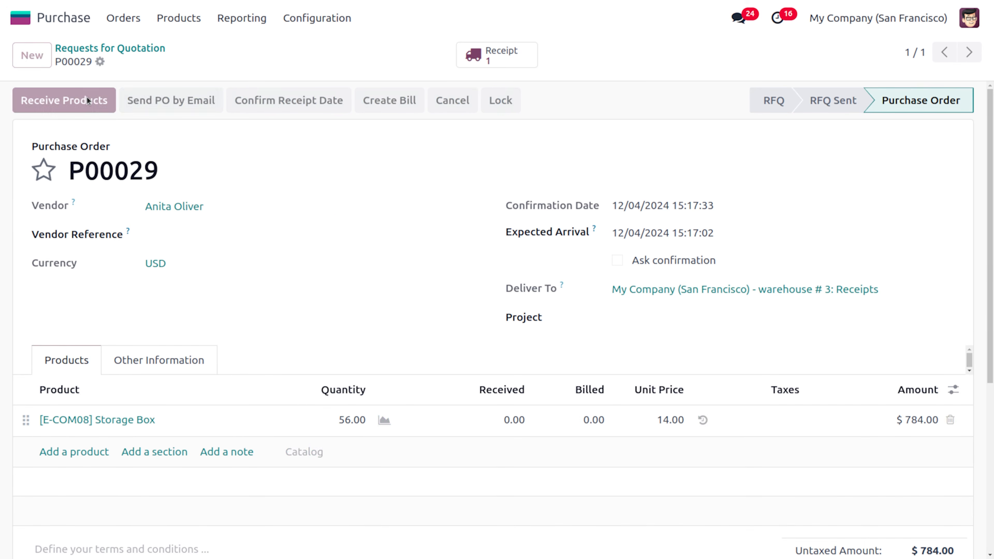
left_click(51, 101)
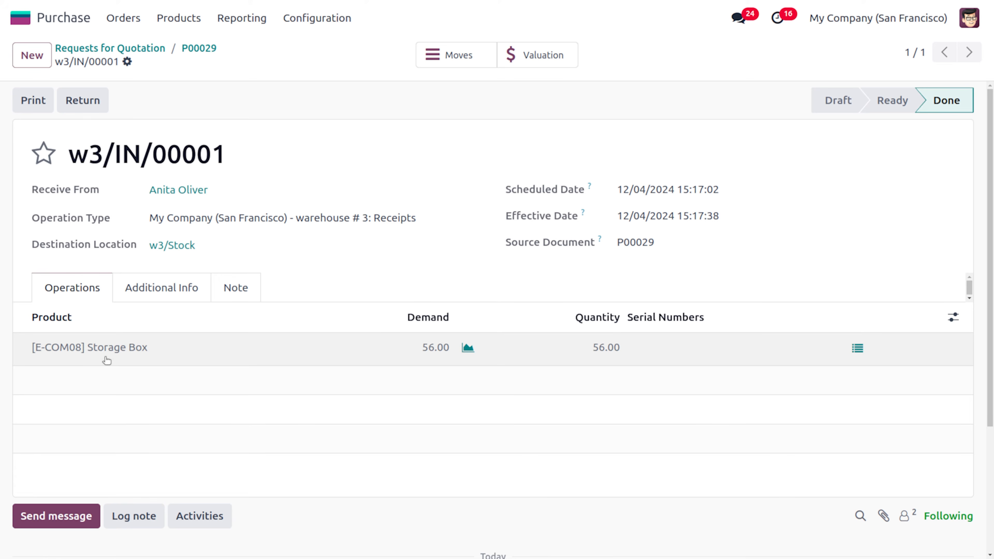
- Examine the receipt's Storage Box stock move and the product's on-hand quantities by location
left_click(108, 348)
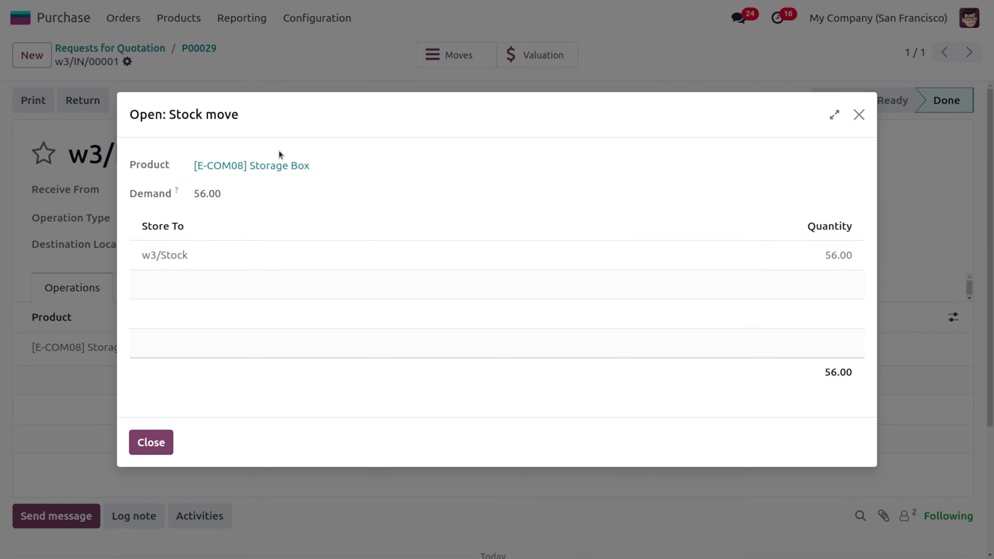
left_click(290, 166)
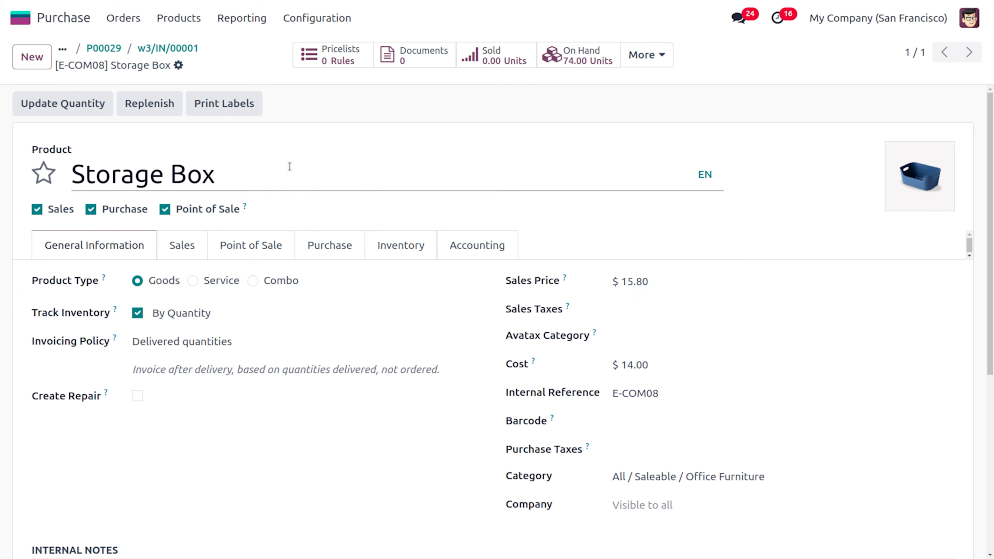
left_click(569, 59)
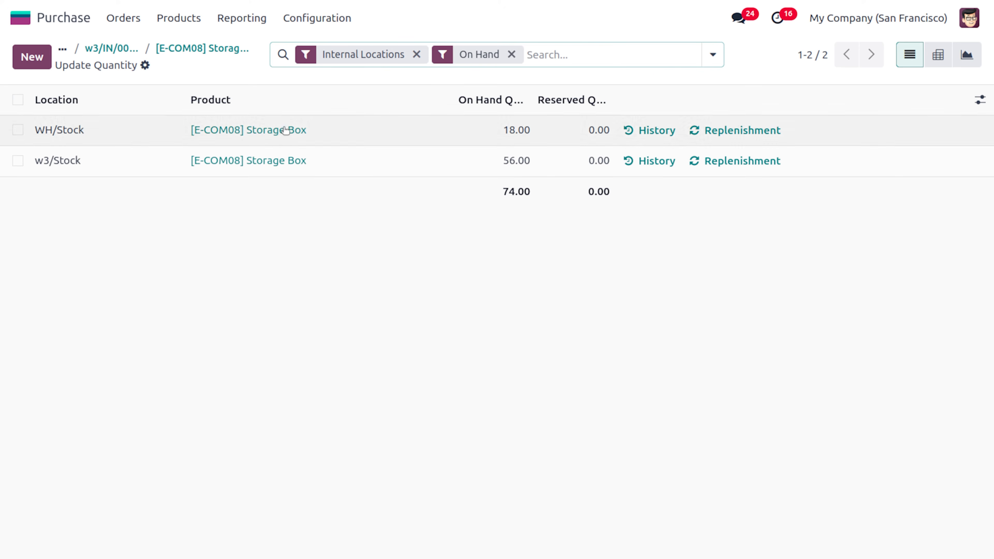
- Switch to the Sales app and start a new quotation for the customer Ready Mat
left_click(20, 18)
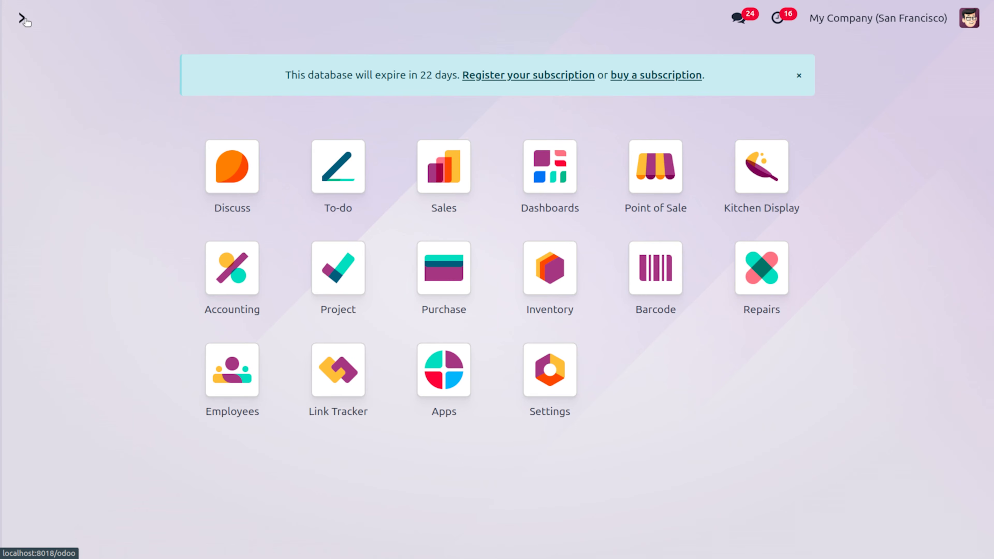
type("SA")
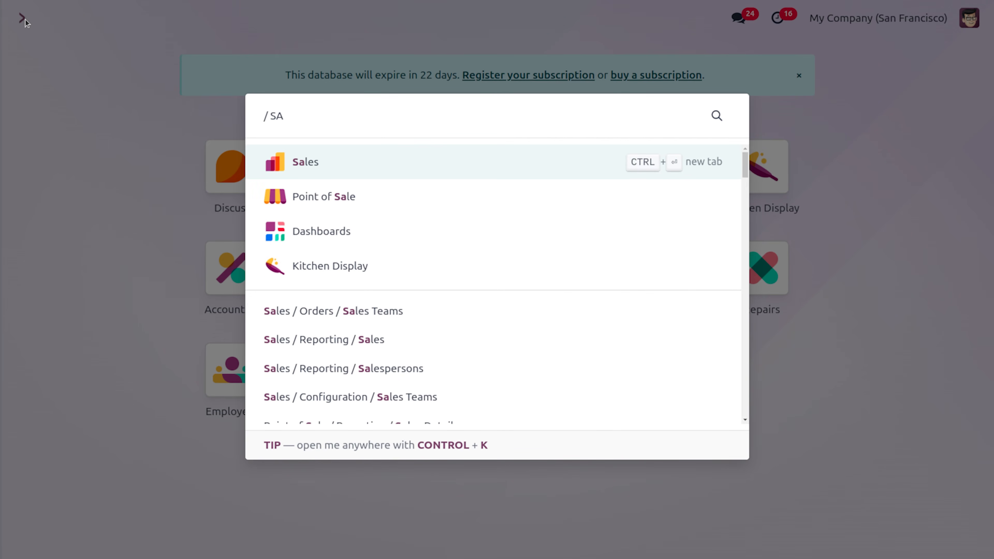
key("Return")
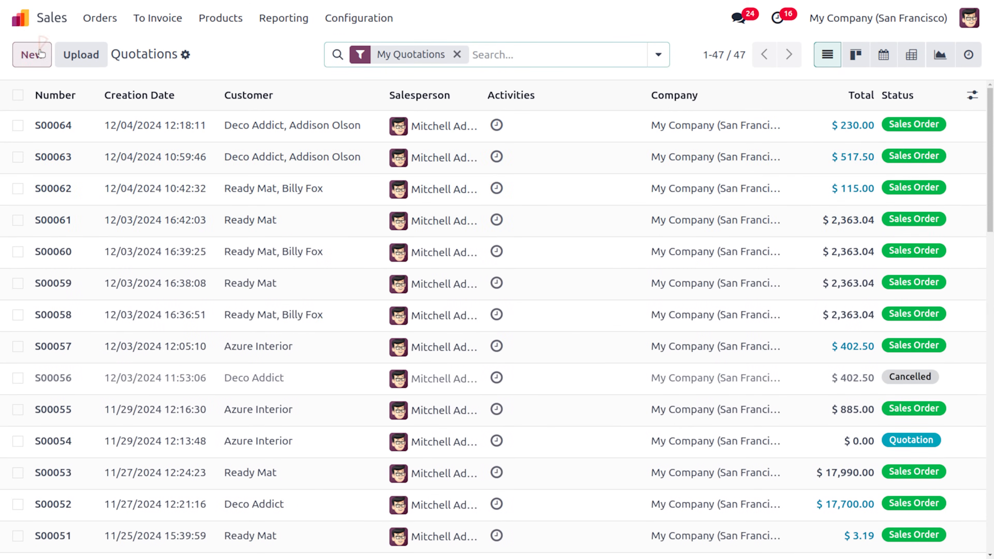
left_click(31, 54)
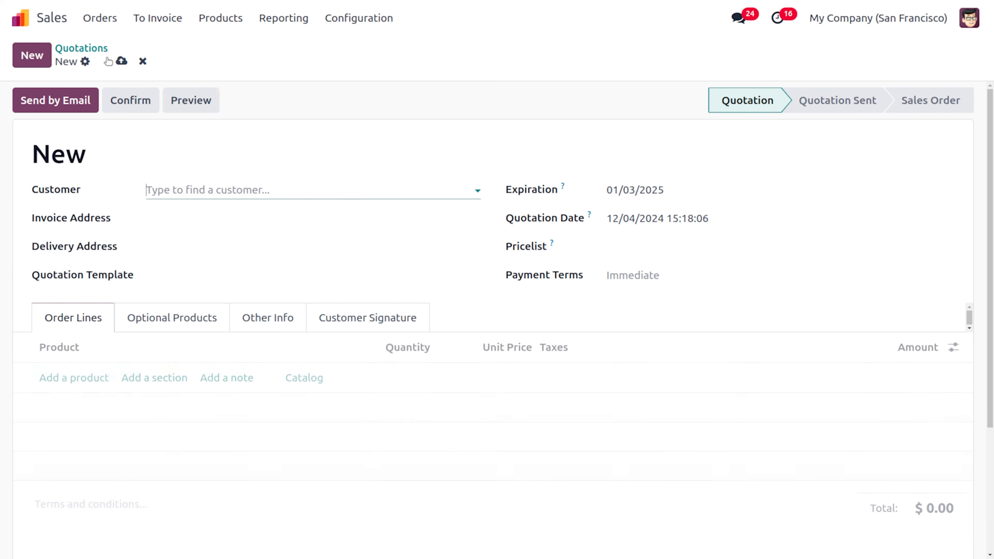
left_click(262, 193)
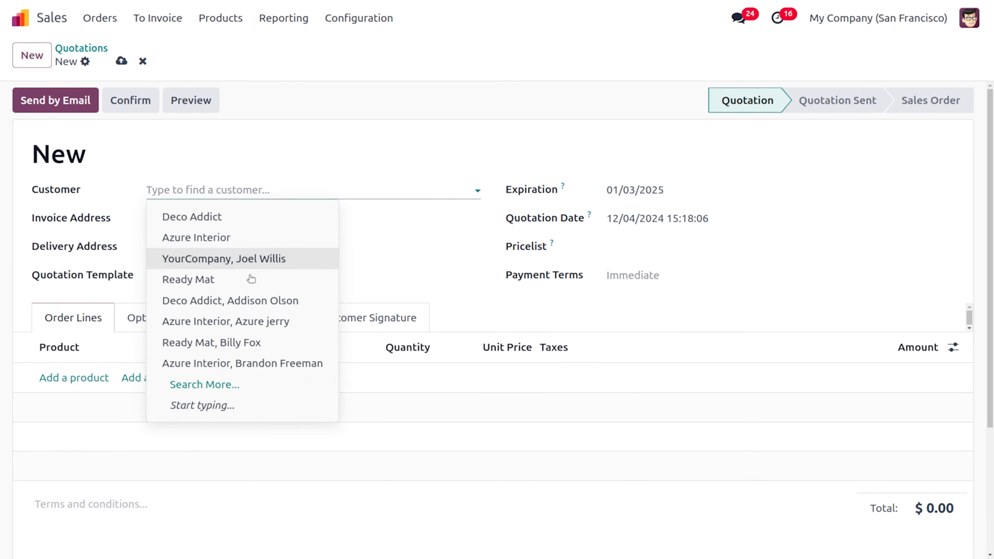
left_click(206, 278)
- Add the products Bottle and [E-COM08] Storage Box to the quotation's order lines
left_click(84, 427)
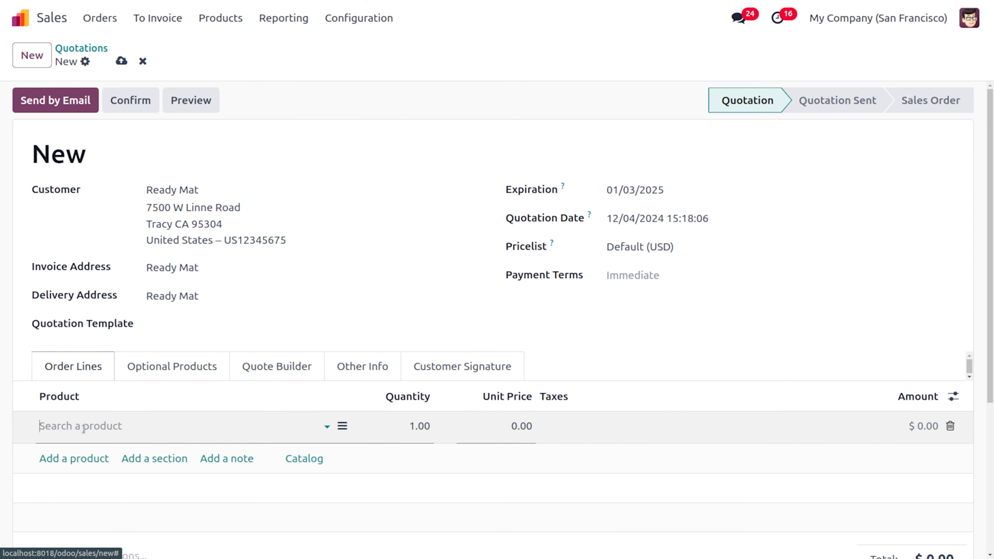
left_click(84, 428)
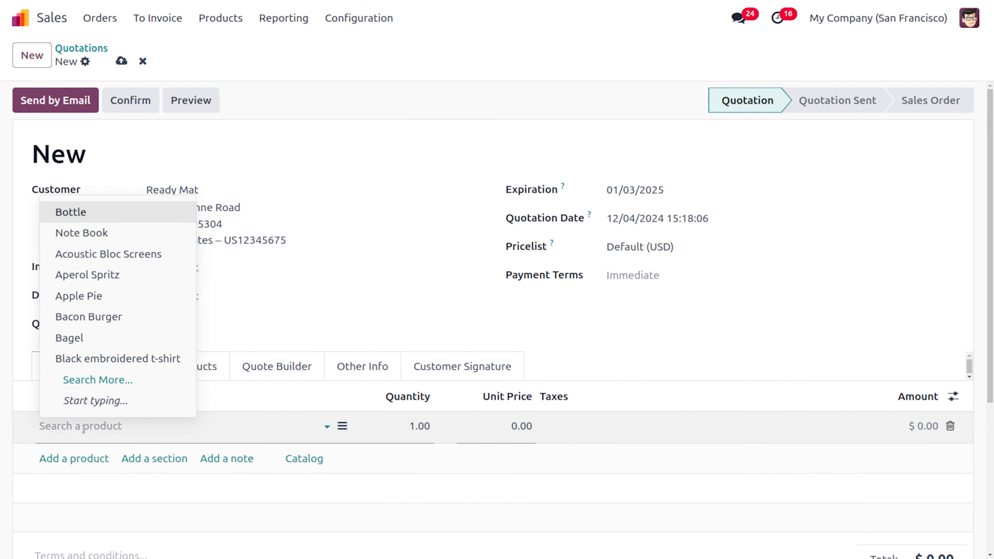
left_click(87, 213)
left_click(81, 459)
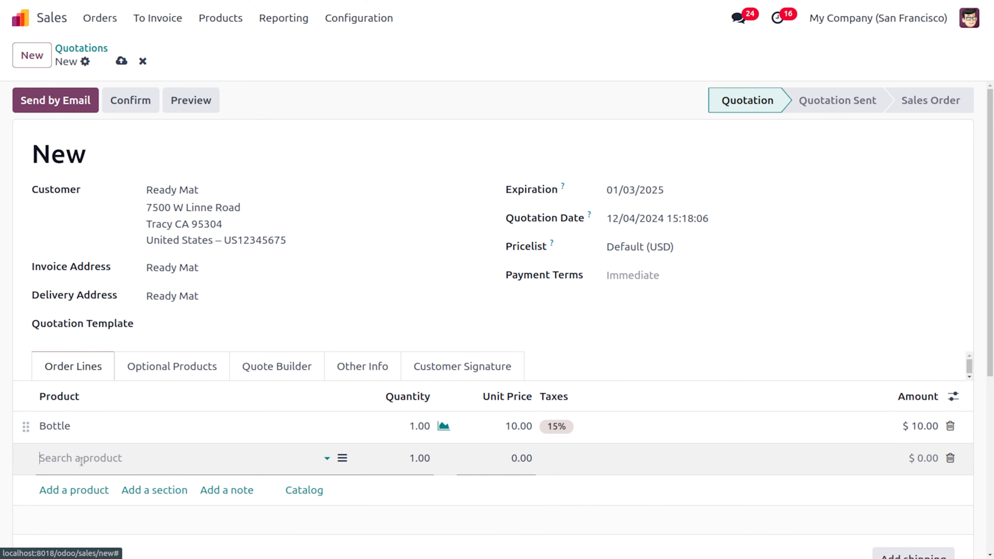
left_click(81, 461)
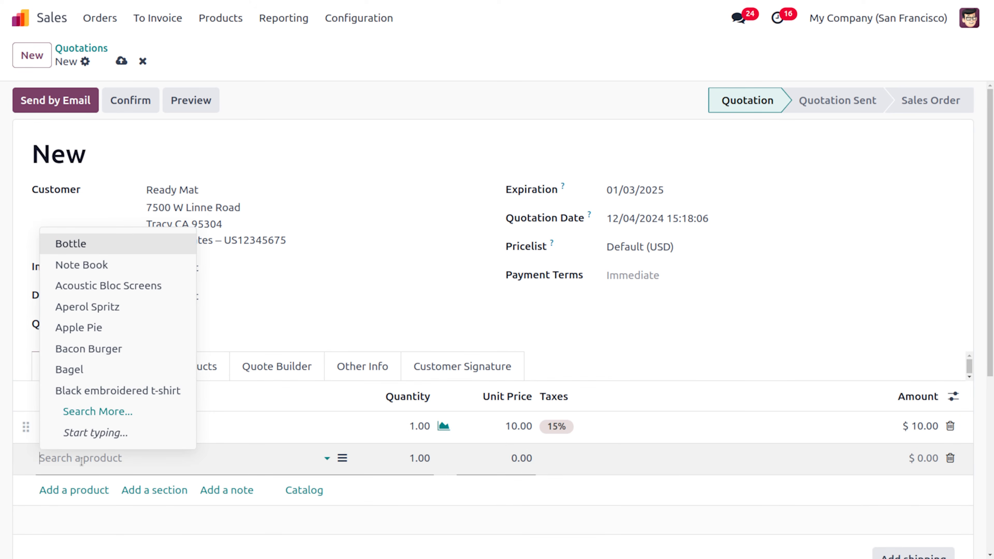
type("T")
key("BackSpace")
type("ST")
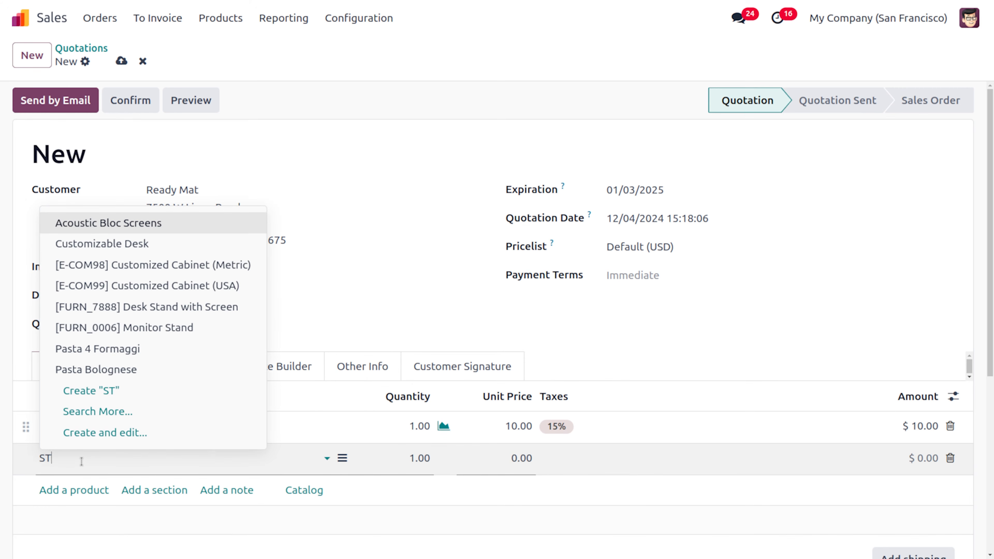
type("OR")
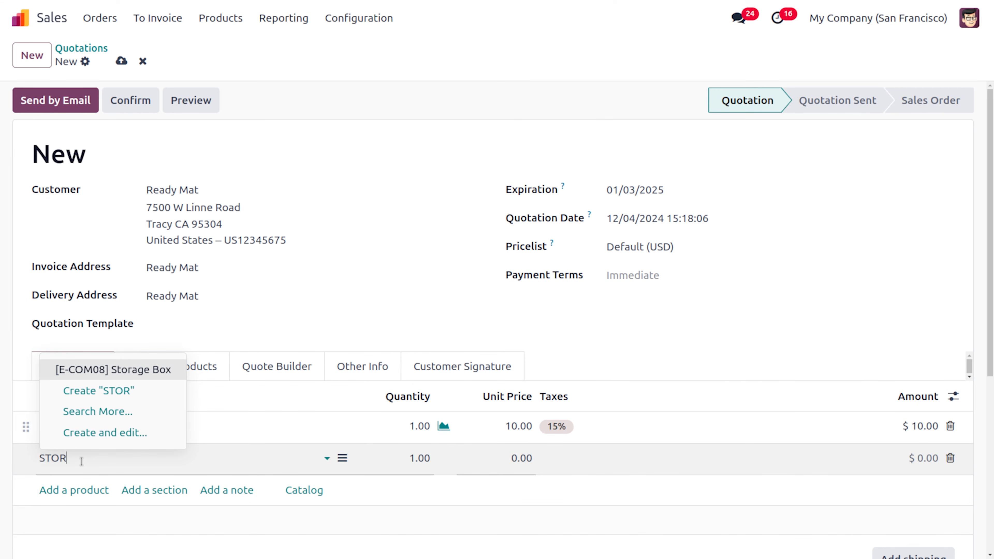
key("Return")
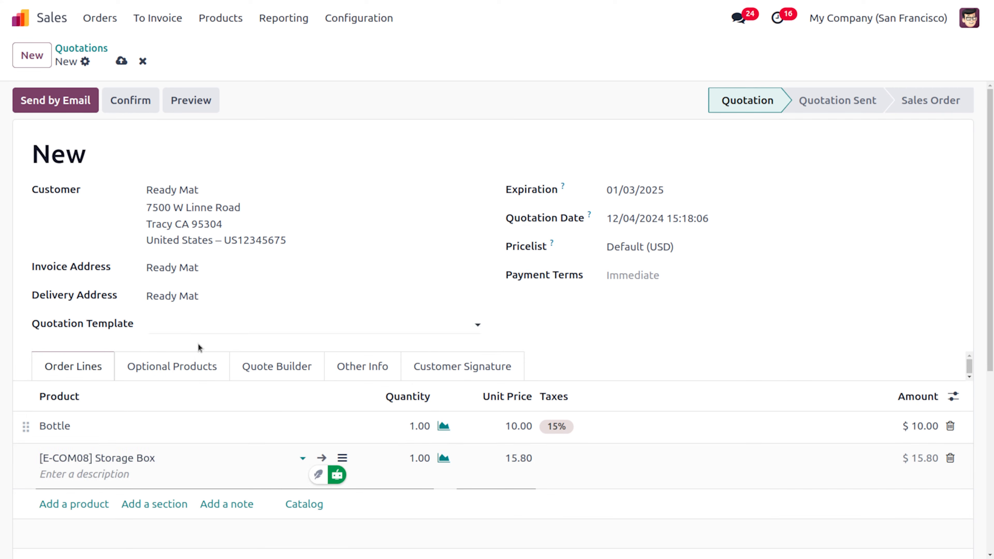
- Set the quotation's delivery warehouse to My Company (San Francisco) - warehouse # 3
left_click(353, 380)
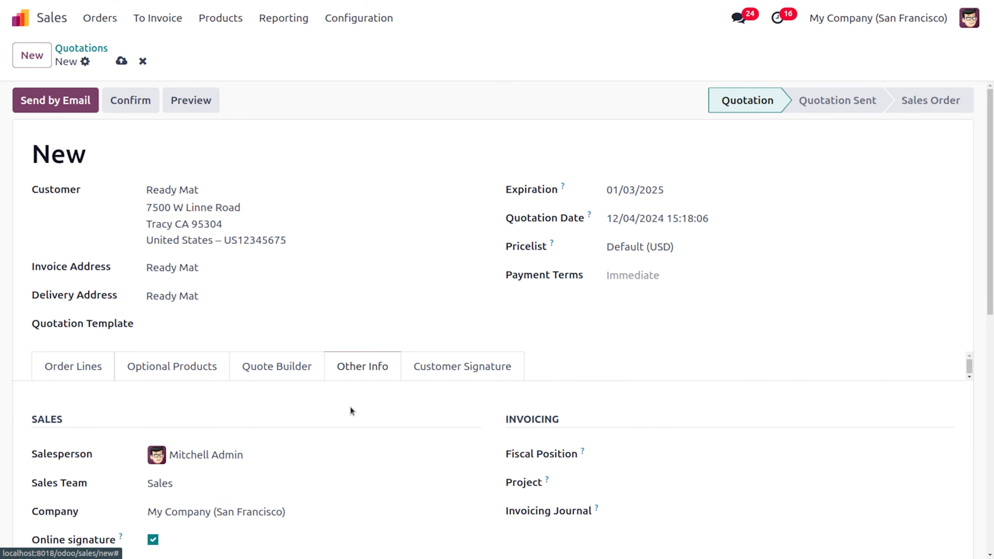
scroll(352, 432, "down", 5)
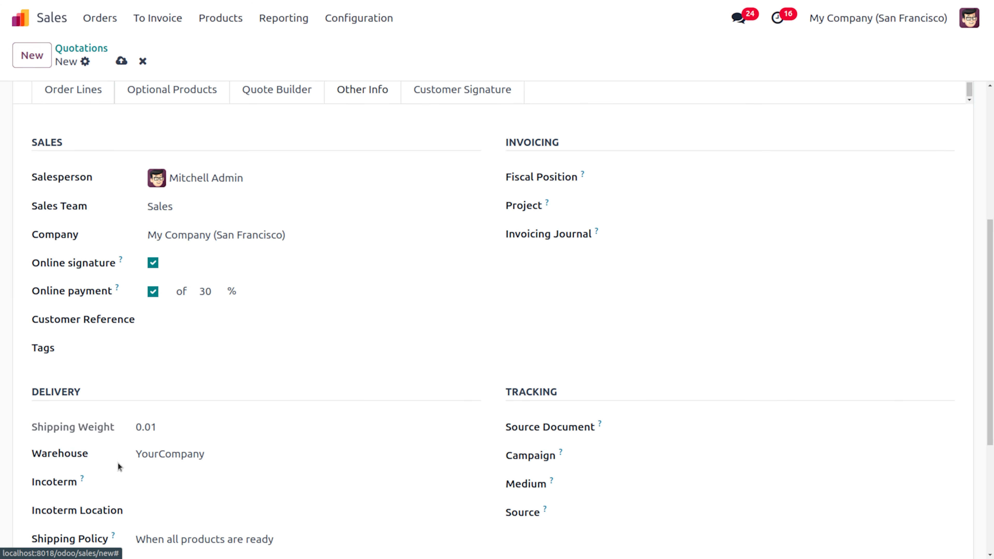
left_click(235, 455)
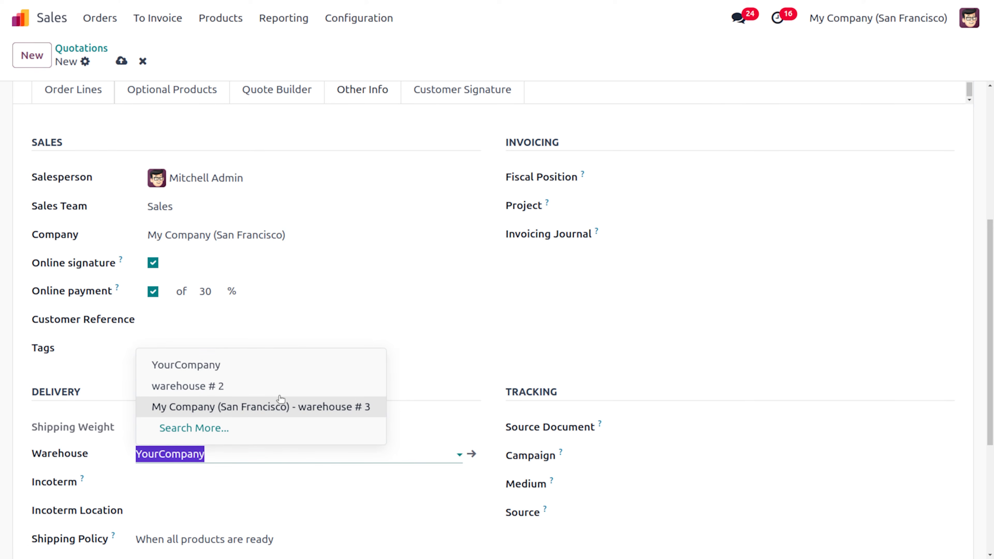
left_click(283, 408)
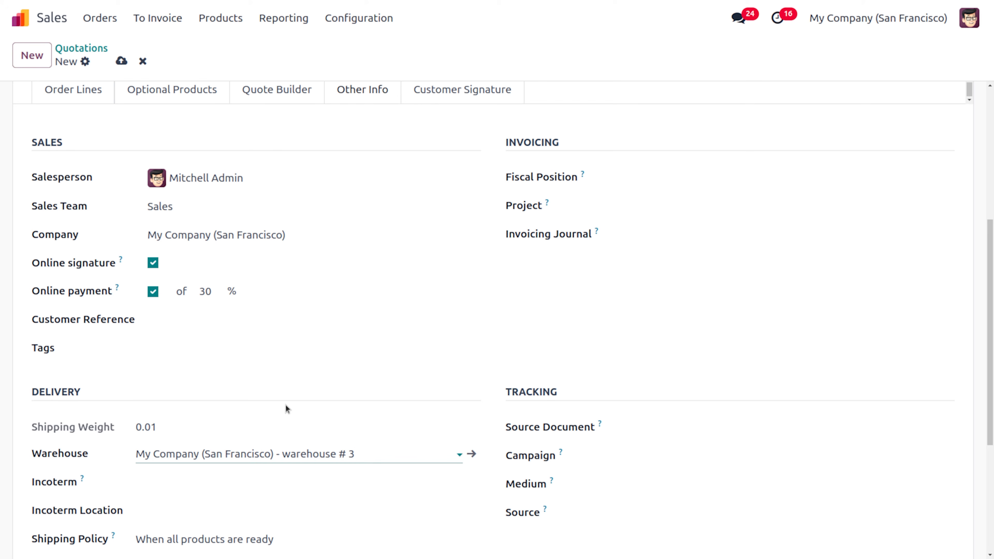
- Save and confirm the quotation as a sales order, and validate its delivery
left_click(121, 60)
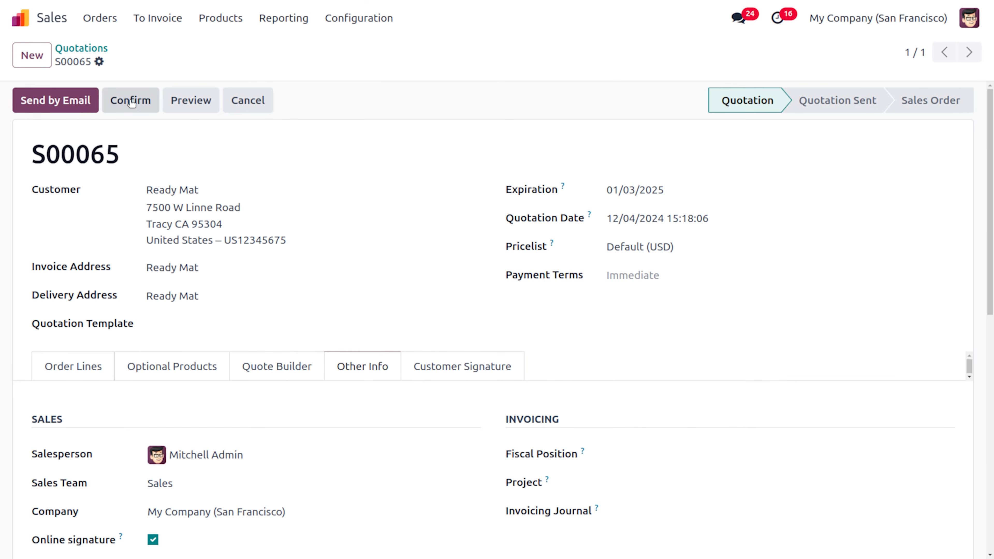
left_click(131, 101)
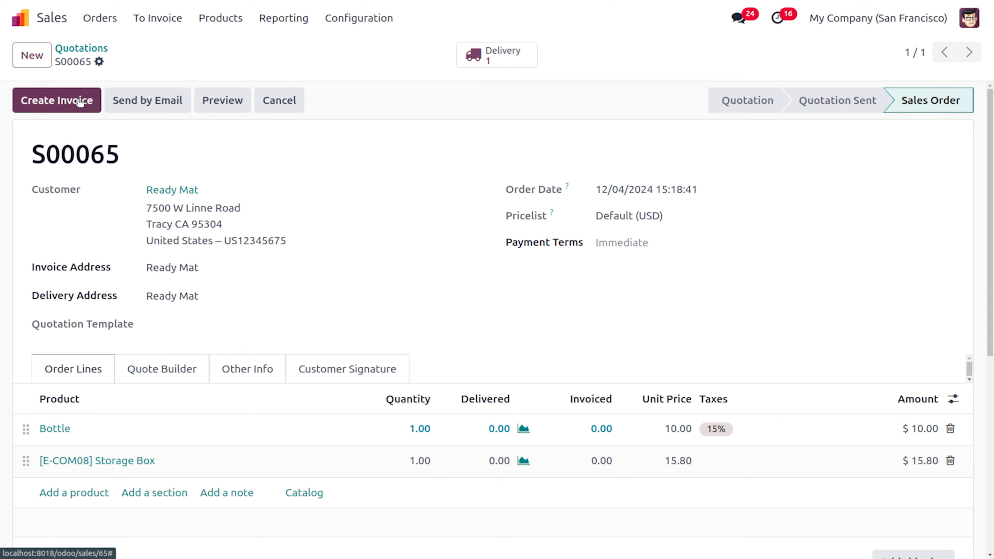
left_click(488, 55)
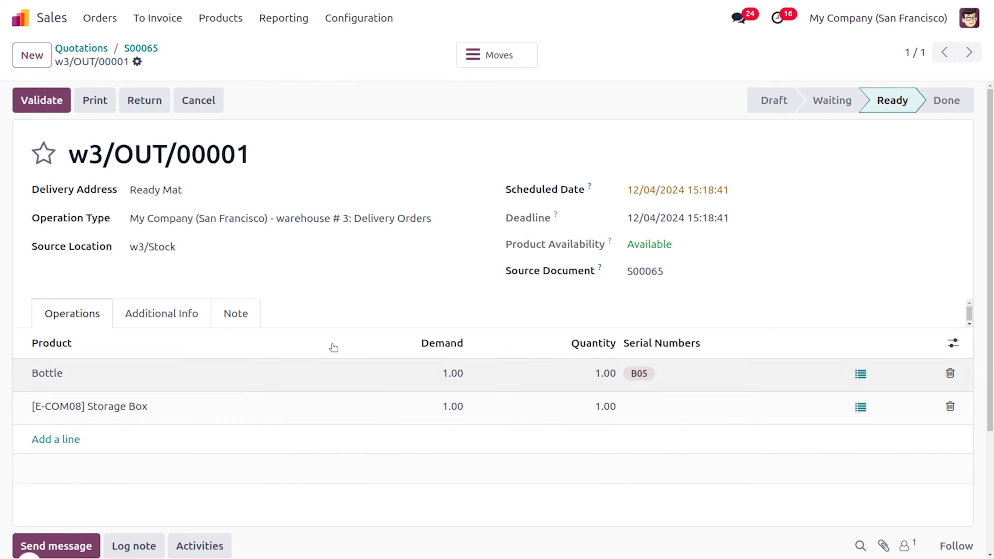
left_click(44, 102)
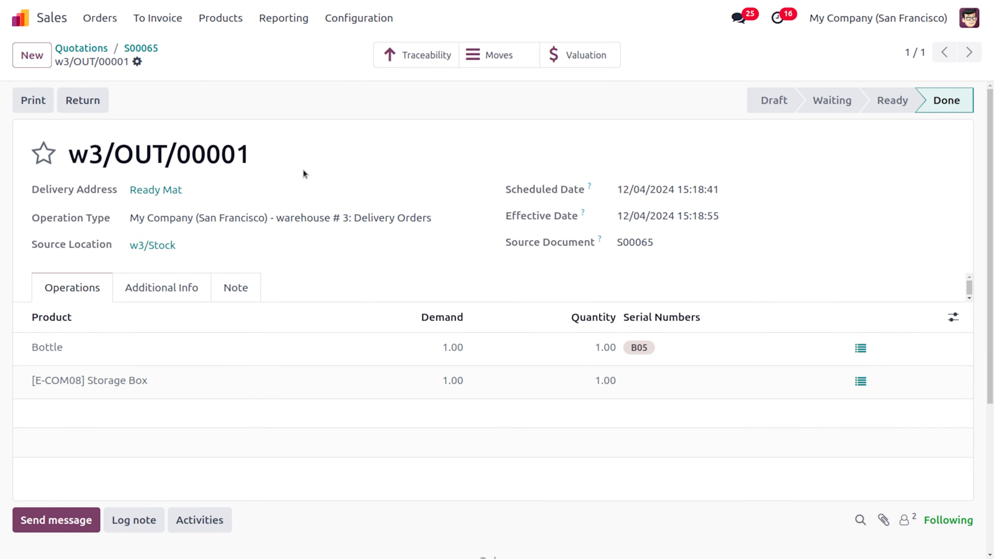
- Review the validated delivery's detailed product moves and its traceability report
left_click(492, 54)
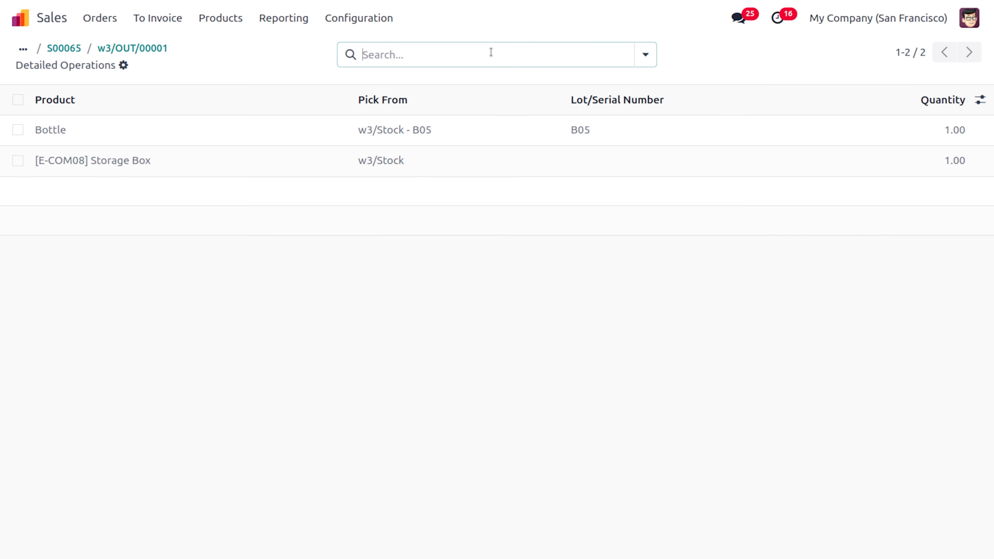
left_click(132, 48)
left_click(394, 58)
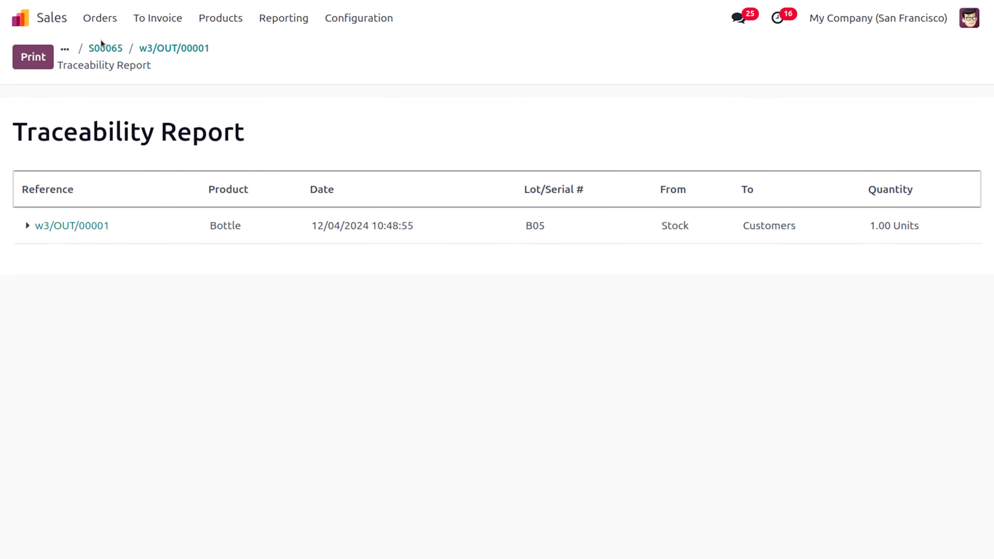
- Switch to the Inventory app and open the Moves History report
left_click(20, 17)
type("IN")
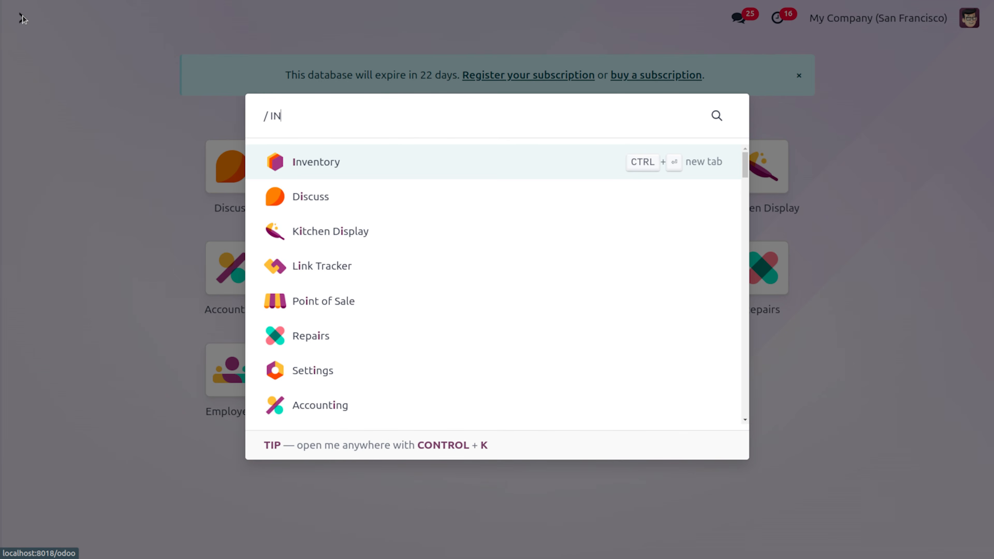
key("Return")
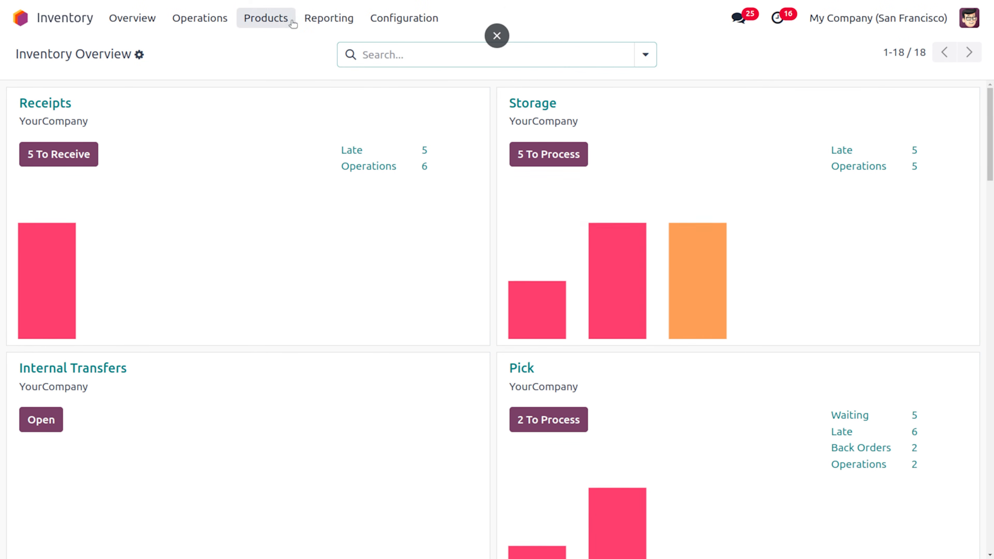
left_click(321, 18)
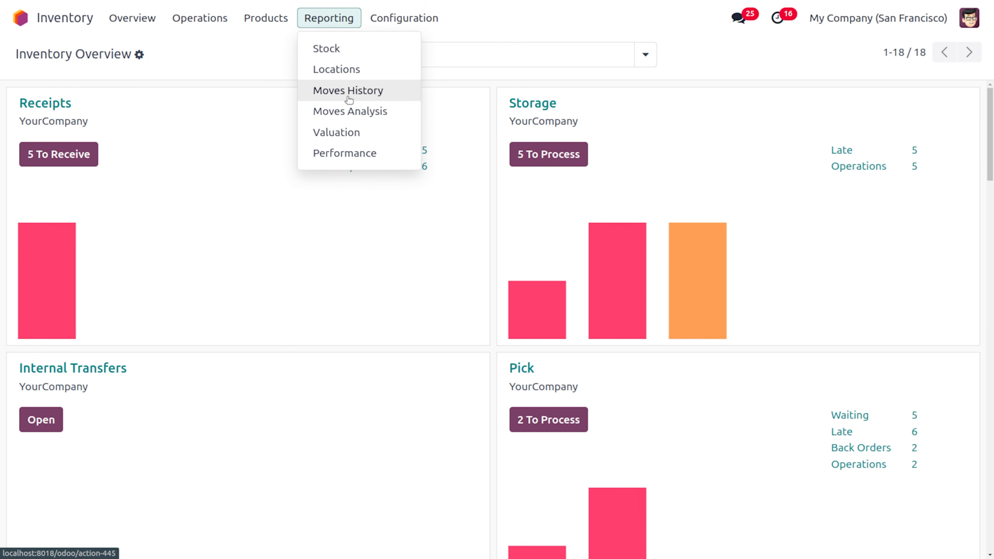
left_click(342, 91)
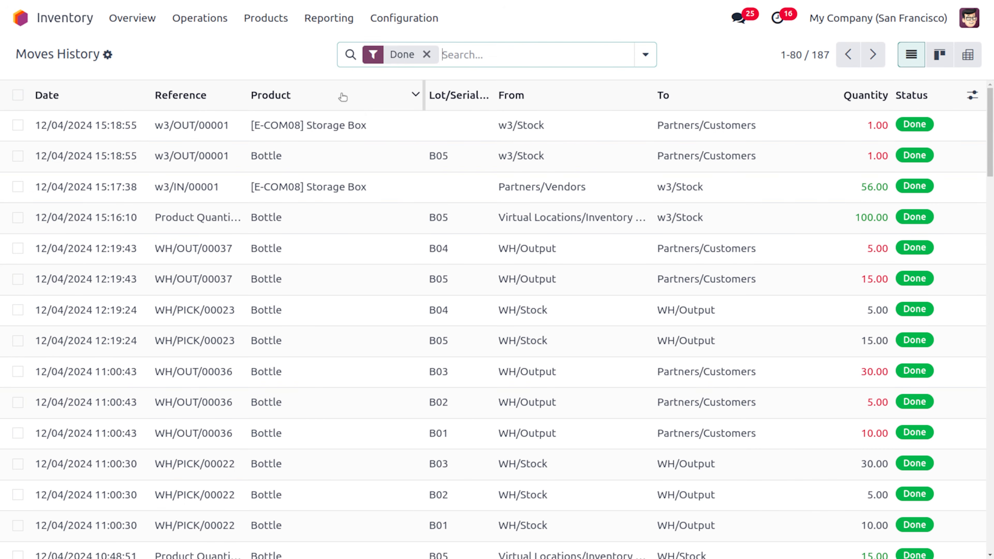